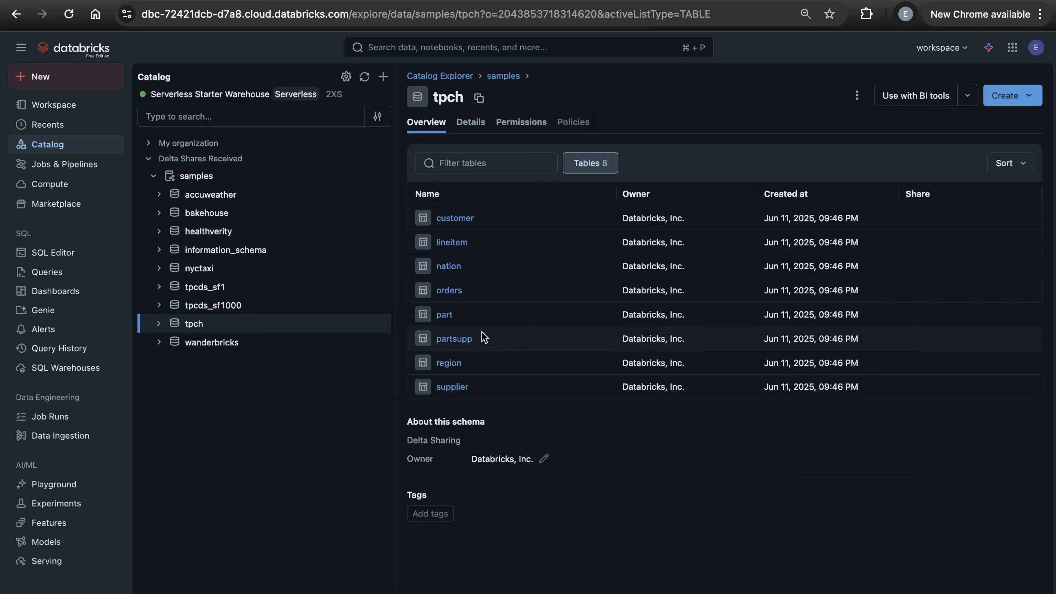
- View the sample data of the orders table in the samples.tpch schema, including its further columns
{"action": "left_click", "coordinate": [449, 290]}
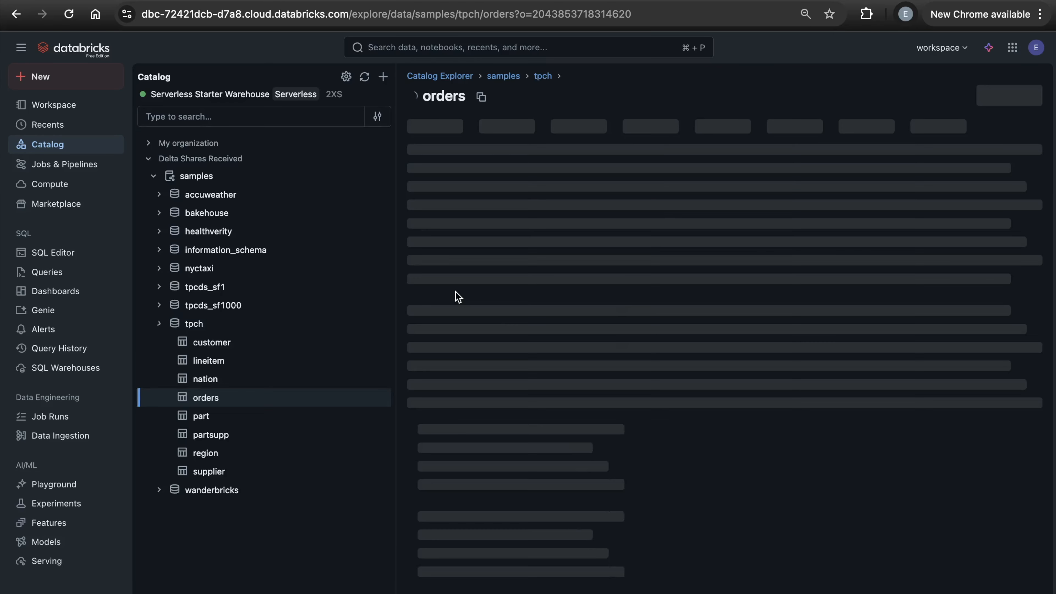
{"action": "left_click", "coordinate": [507, 130]}
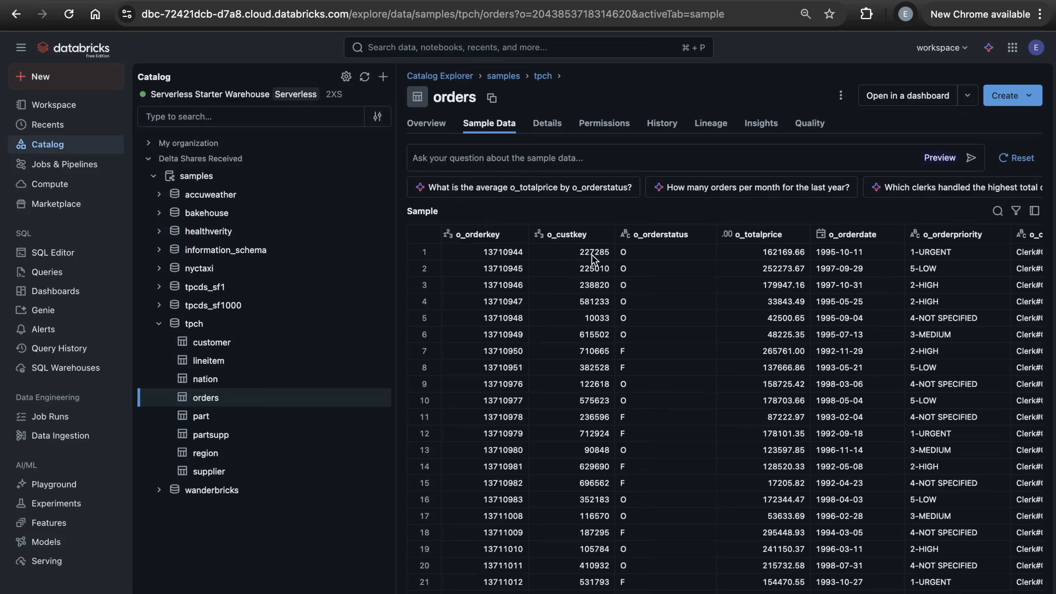
{"action": "scroll", "coordinate": [597, 302], "scroll_direction": "right", "scroll_amount": 4}
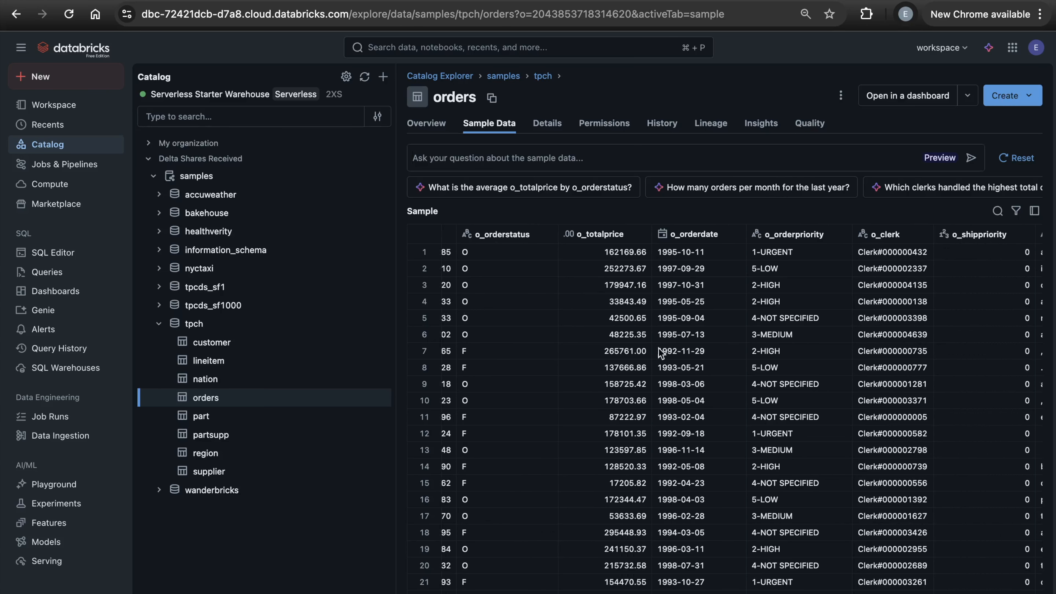
{"action": "scroll", "coordinate": [656, 336], "scroll_direction": "right", "scroll_amount": 1}
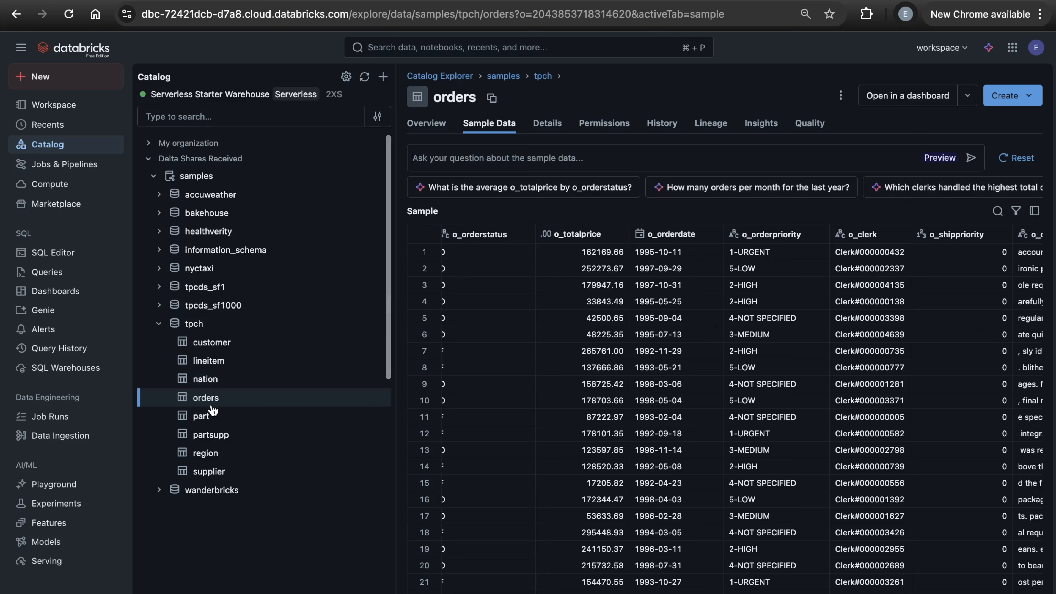
- View the sample data of the lineitem table in the tpch schema
{"action": "left_click", "coordinate": [222, 361]}
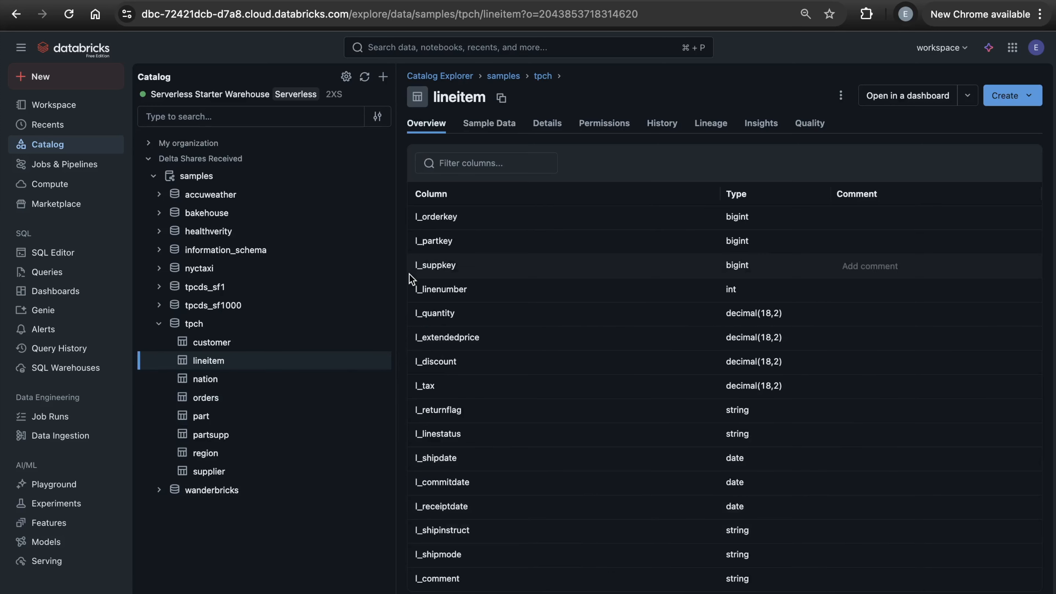
{"action": "left_click", "coordinate": [487, 125]}
{"action": "left_click_drag", "start_coordinate": [432, 252], "coordinate": [432, 285]}
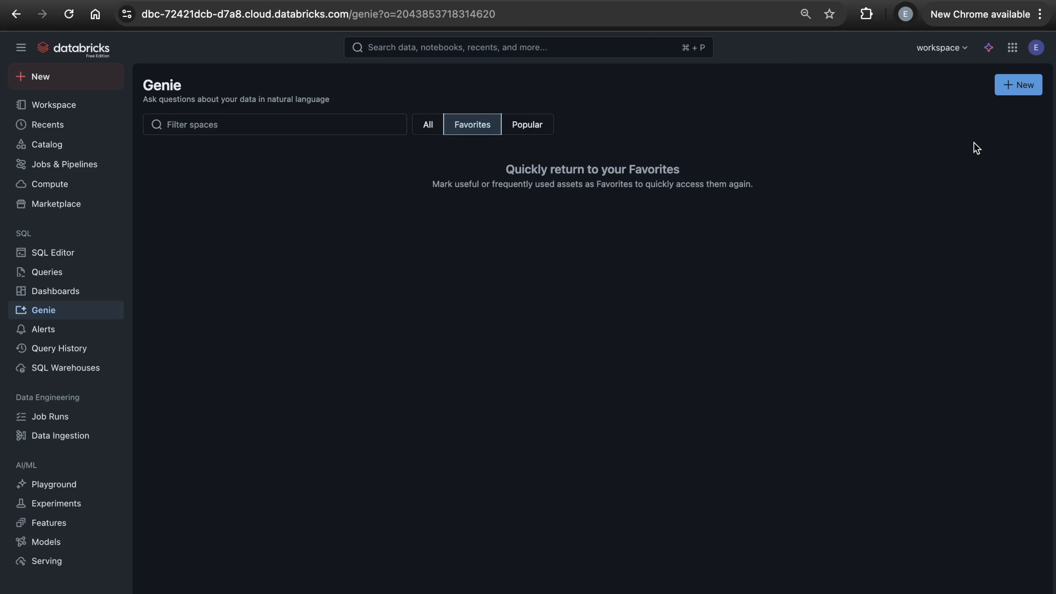
- Create a new Genie space connected to the orders table from samples.tpch
{"action": "left_click", "coordinate": [1022, 87]}
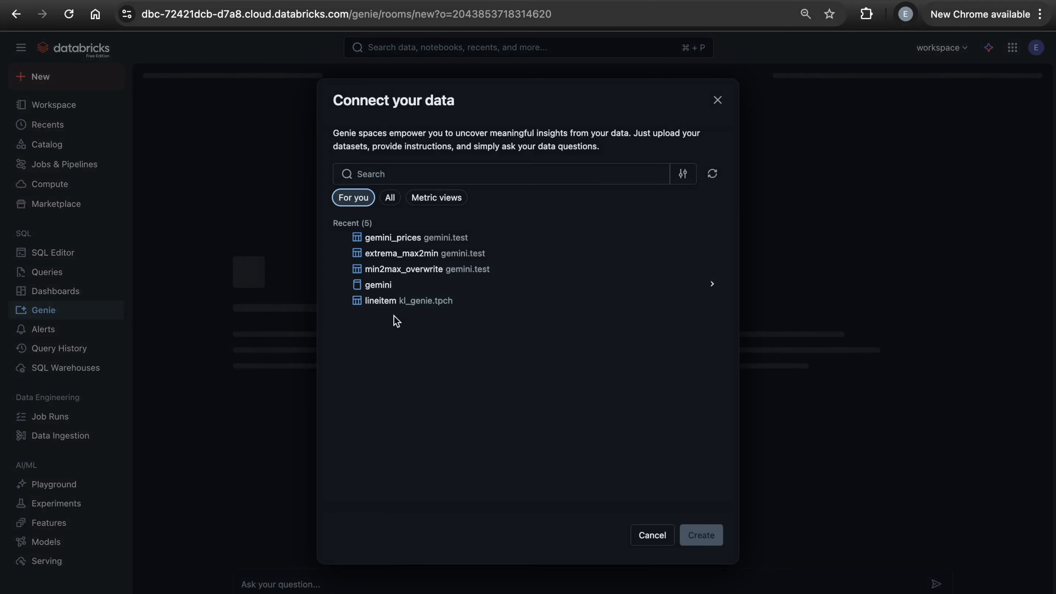
{"action": "left_click", "coordinate": [439, 170]}
{"action": "type", "text": "sample"}
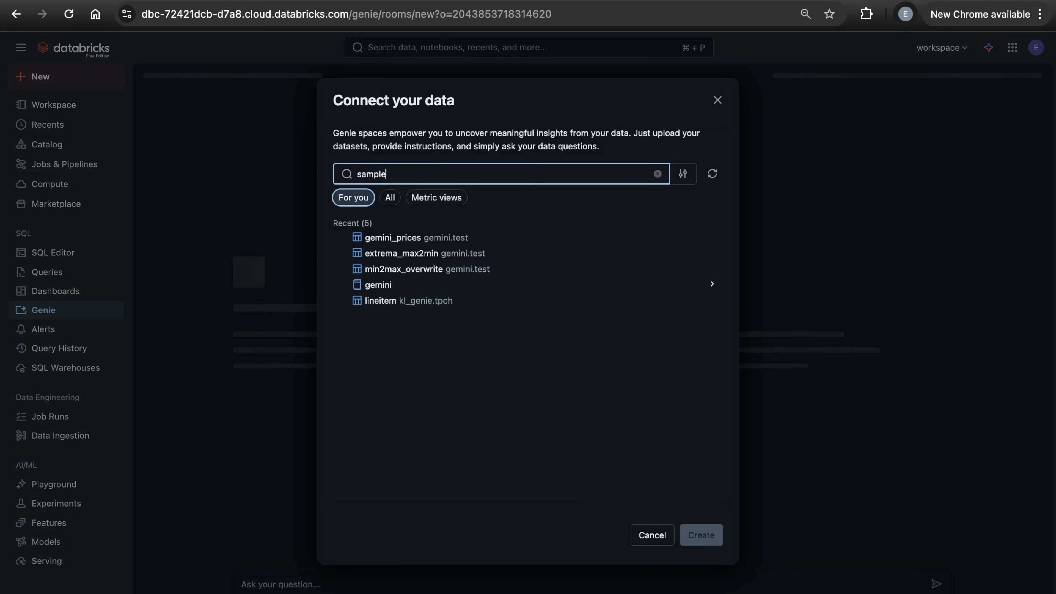
{"action": "type", "text": "s.tpch"}
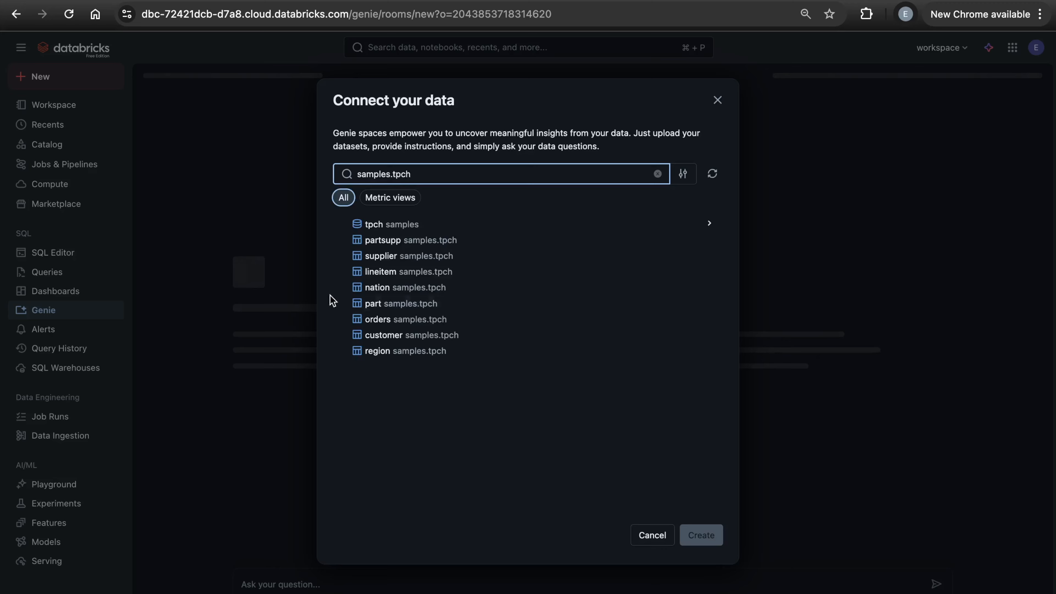
{"action": "left_click", "coordinate": [389, 228]}
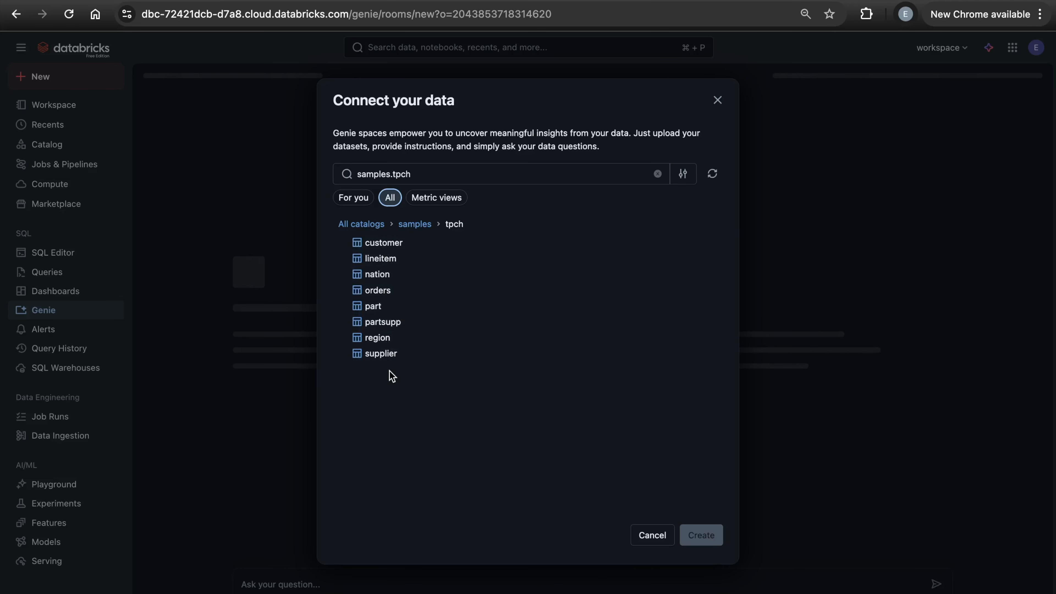
{"action": "left_click", "coordinate": [392, 291]}
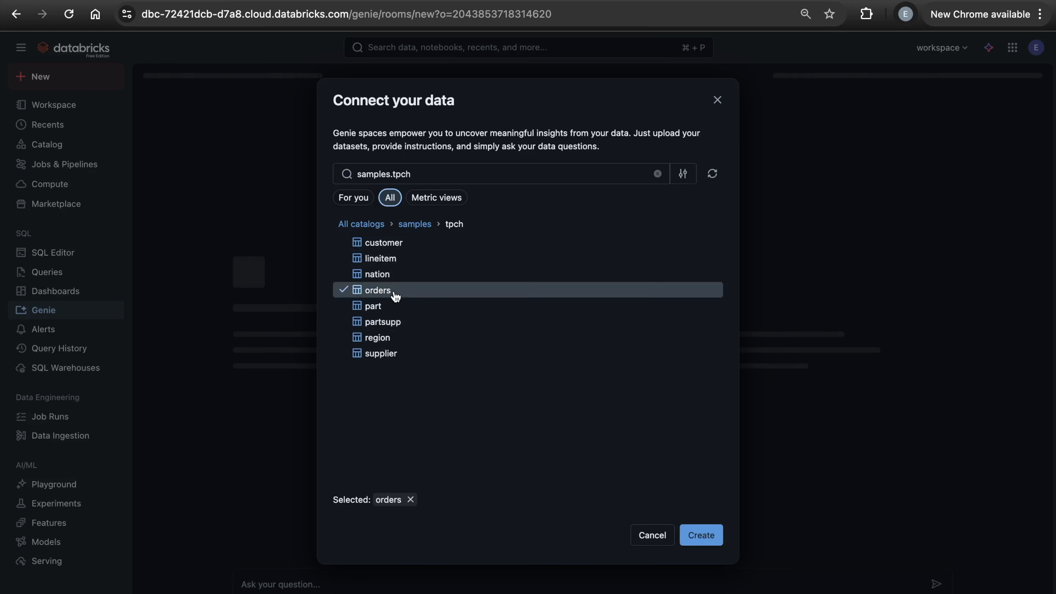
{"action": "left_click", "coordinate": [698, 536]}
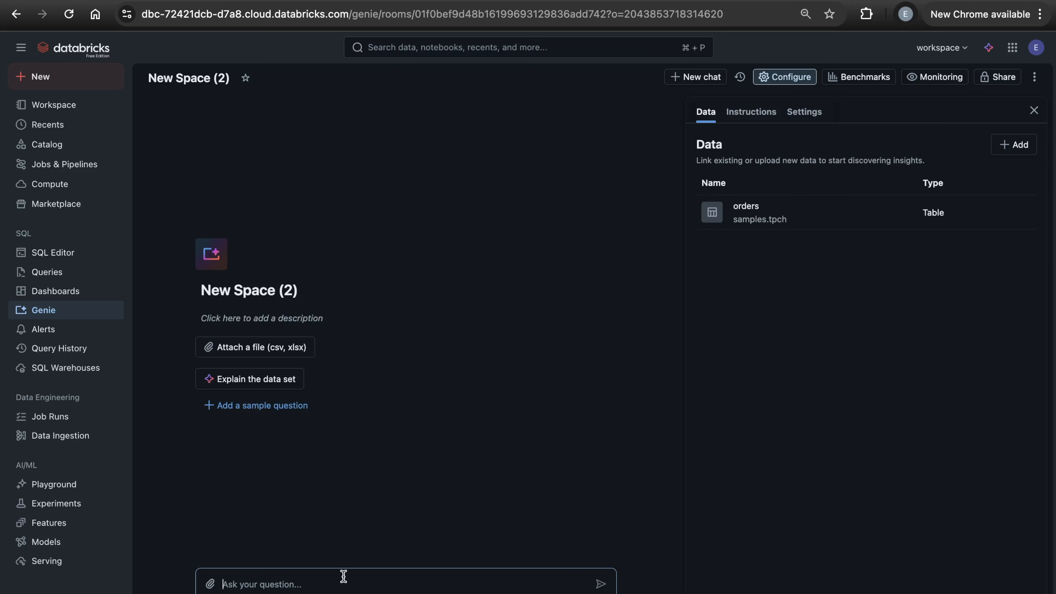
- Ask Genie the question "What was my revenue per month"
{"action": "type", "text": "What was my revenue per month"}
{"action": "key", "text": "Return"}
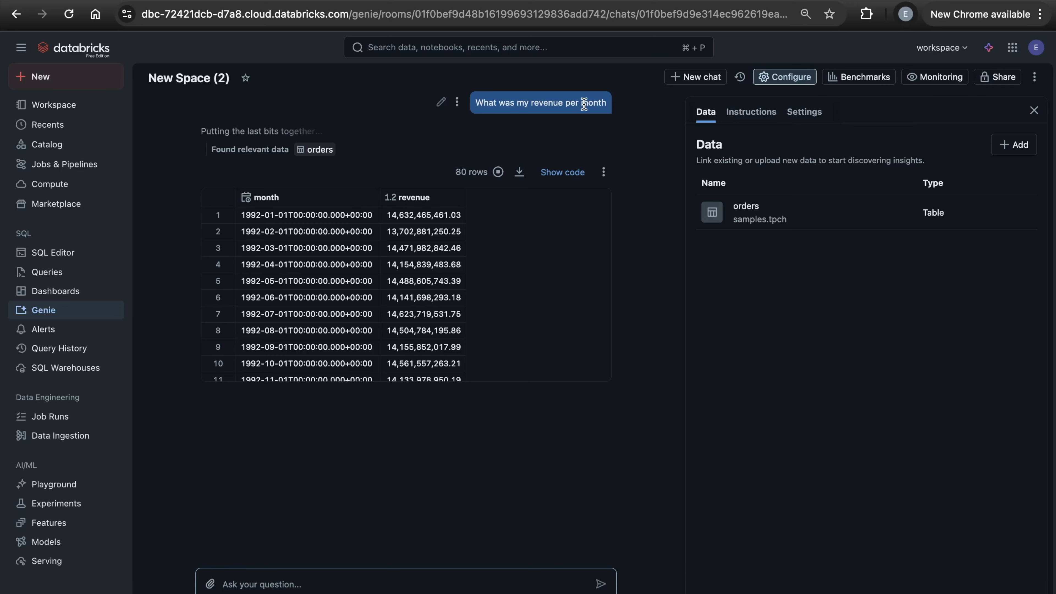
{"action": "left_click_drag", "start_coordinate": [584, 104], "coordinate": [609, 108]}
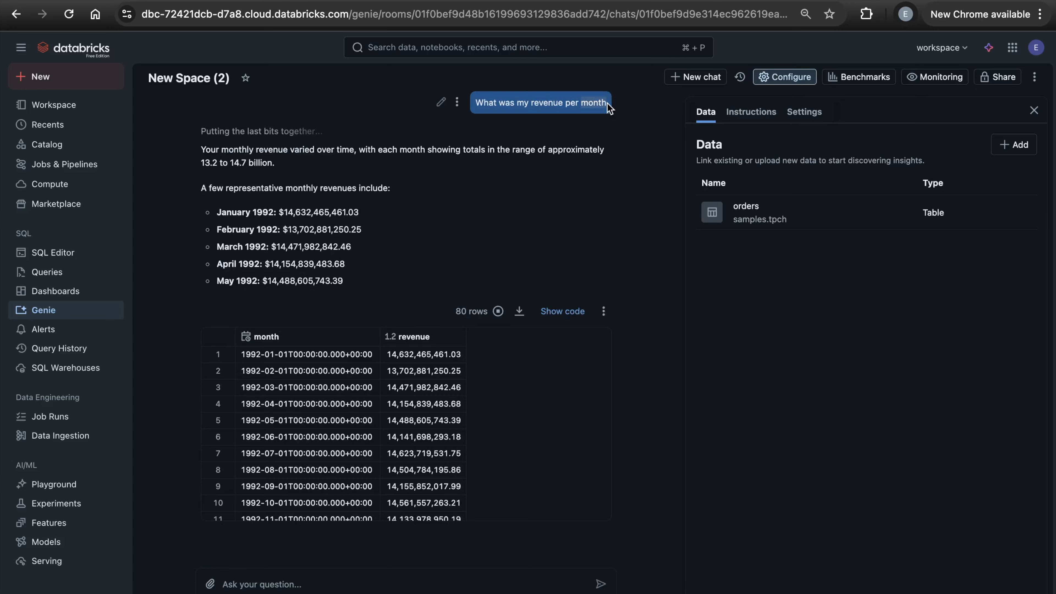
{"action": "left_click", "coordinate": [608, 103]}
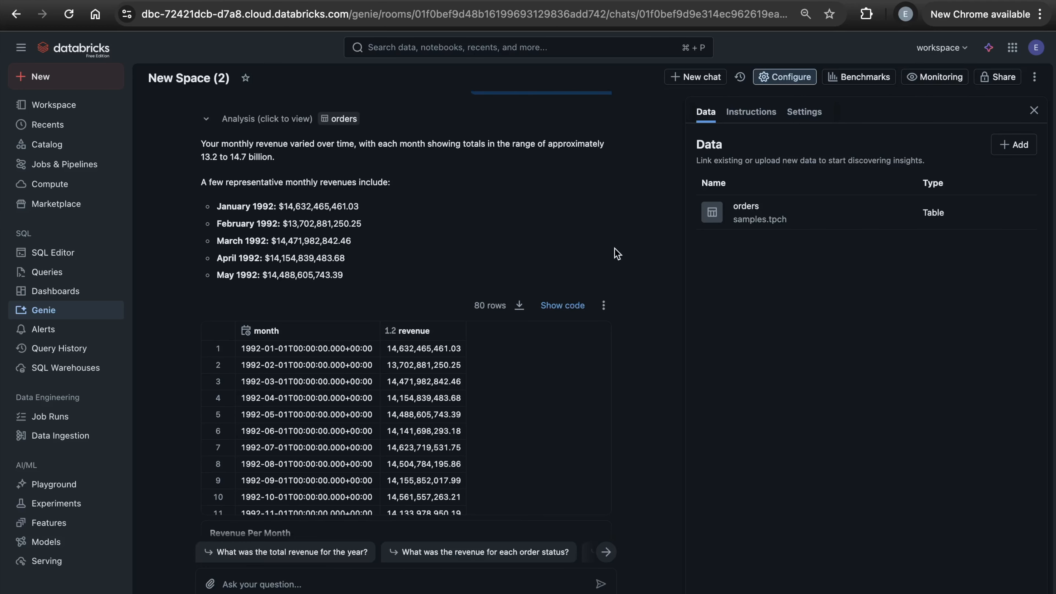
- Expand the analysis of the revenue answer and read its calculation steps and summary
{"action": "scroll", "coordinate": [615, 248], "scroll_direction": "up", "scroll_amount": 1}
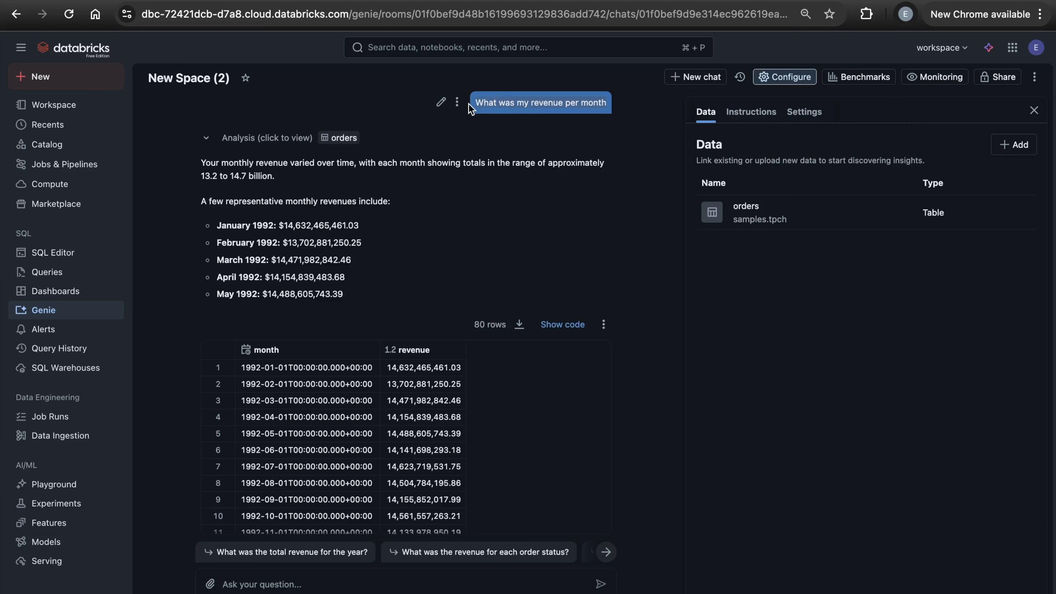
{"action": "left_click", "coordinate": [555, 138]}
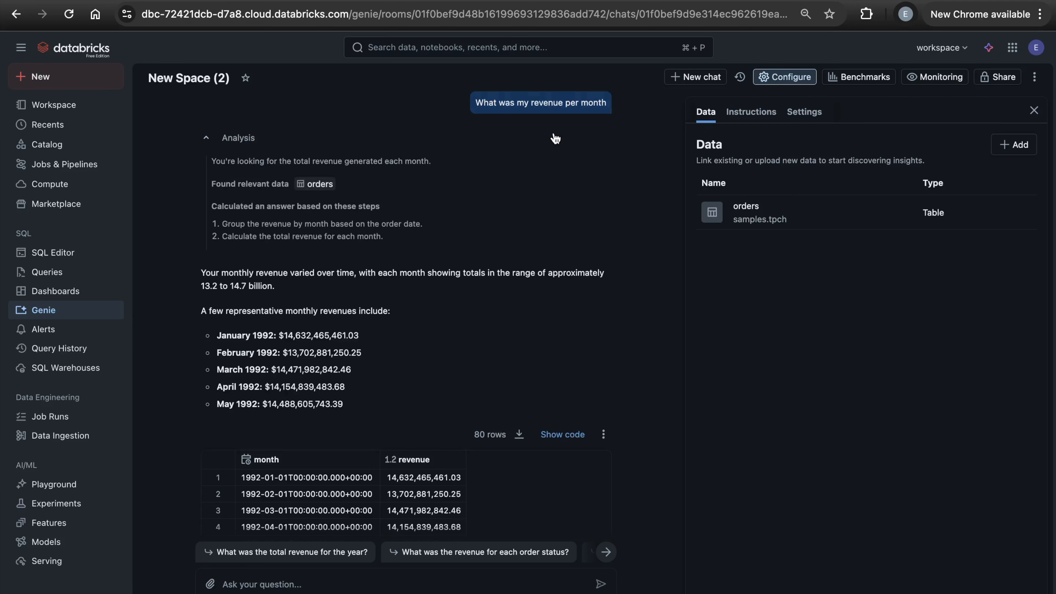
{"action": "scroll", "coordinate": [421, 274], "scroll_direction": "down", "scroll_amount": 5}
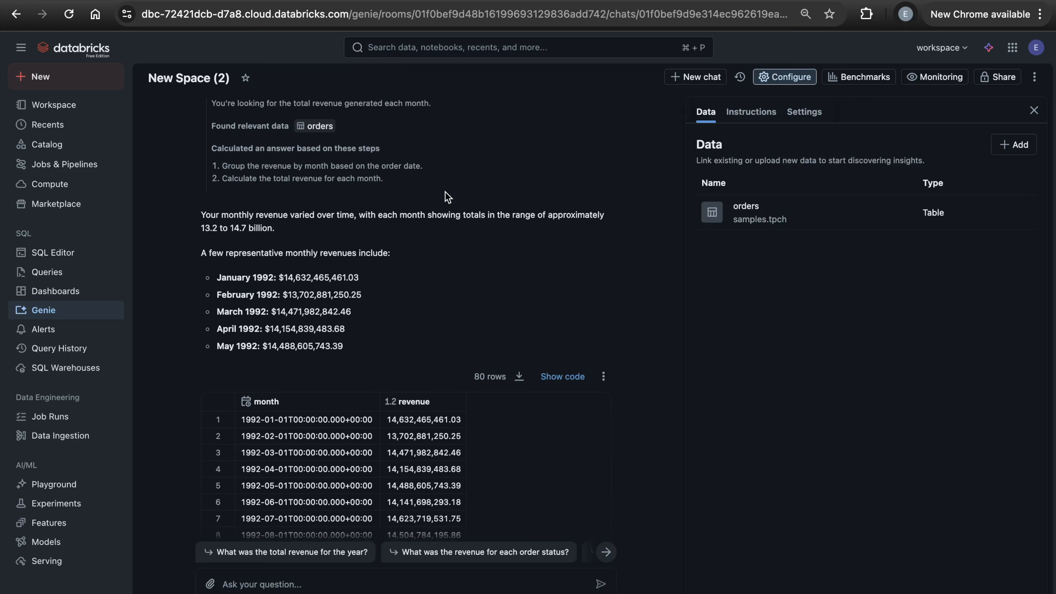
{"action": "scroll", "coordinate": [447, 197], "scroll_direction": "down", "scroll_amount": 6}
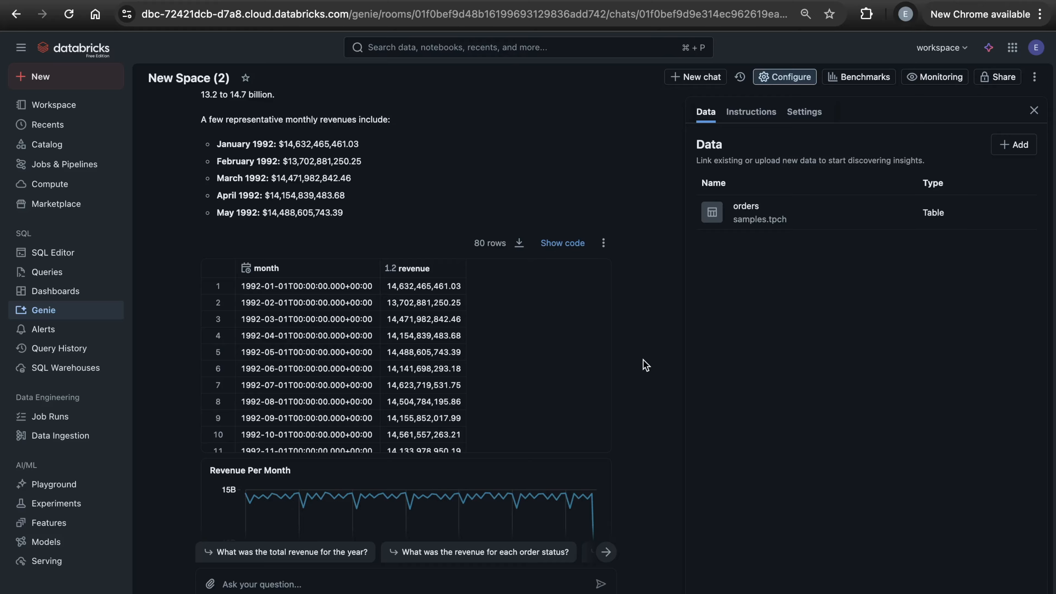
- Show the SQL code behind the revenue answer and examine its use of o_orderdate and o_totalprice
{"action": "left_click", "coordinate": [562, 242]}
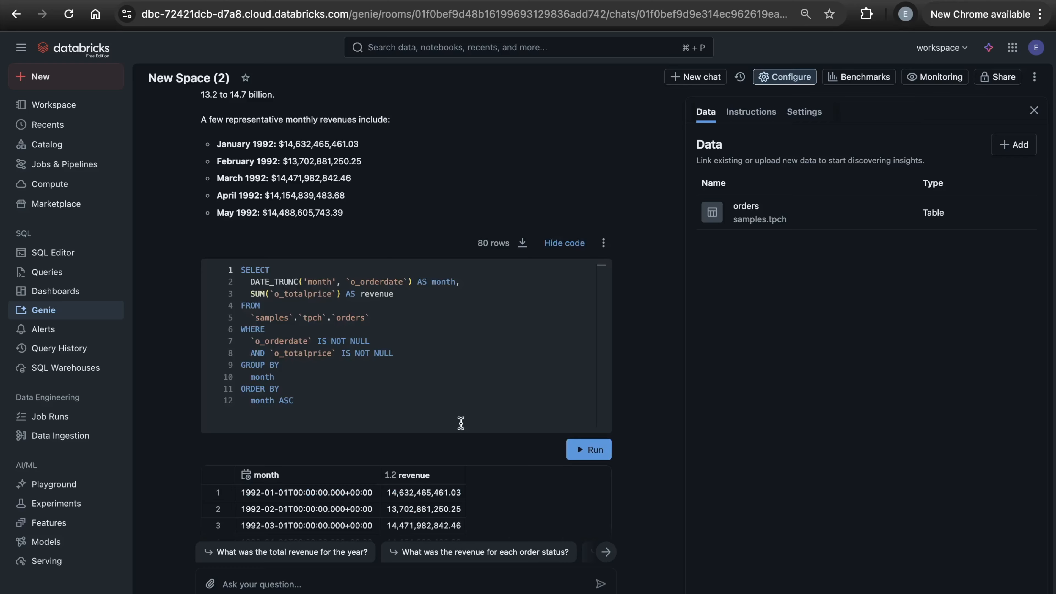
{"action": "left_click_drag", "start_coordinate": [336, 408], "coordinate": [241, 269]}
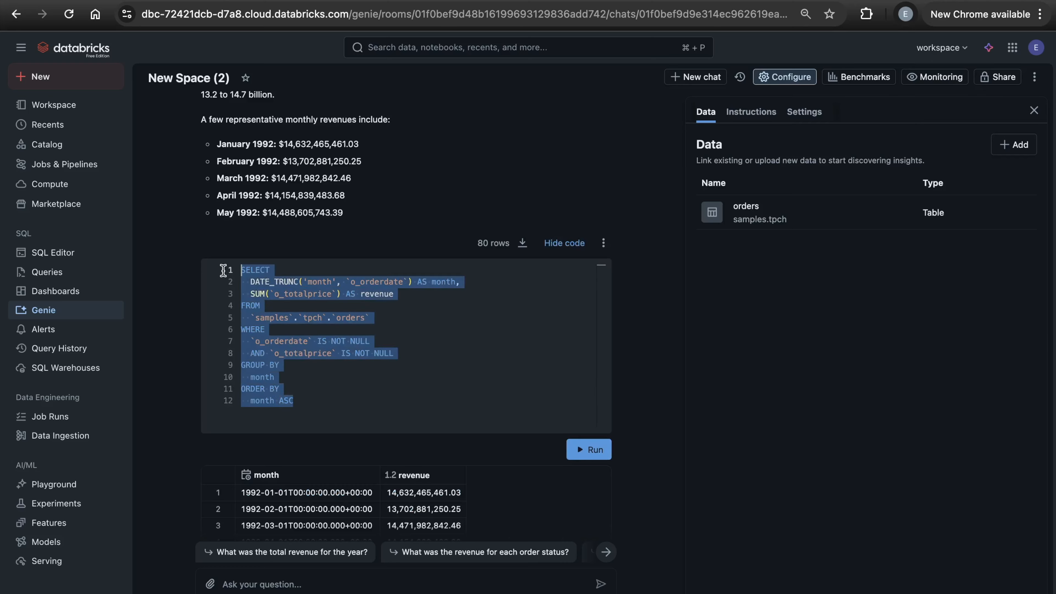
{"action": "left_click", "coordinate": [489, 377]}
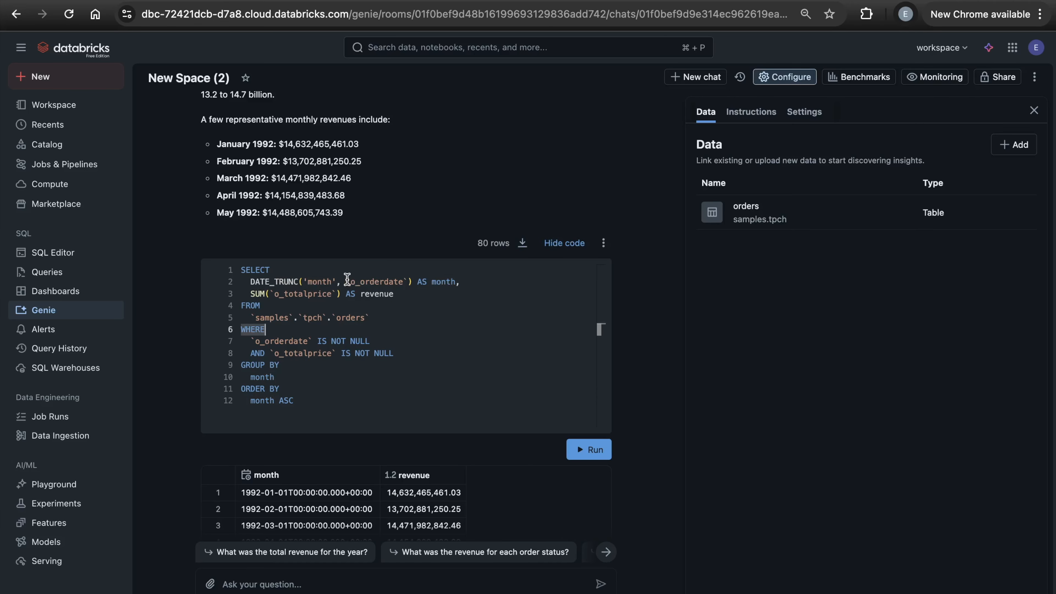
{"action": "left_click_drag", "start_coordinate": [347, 282], "coordinate": [402, 279]}
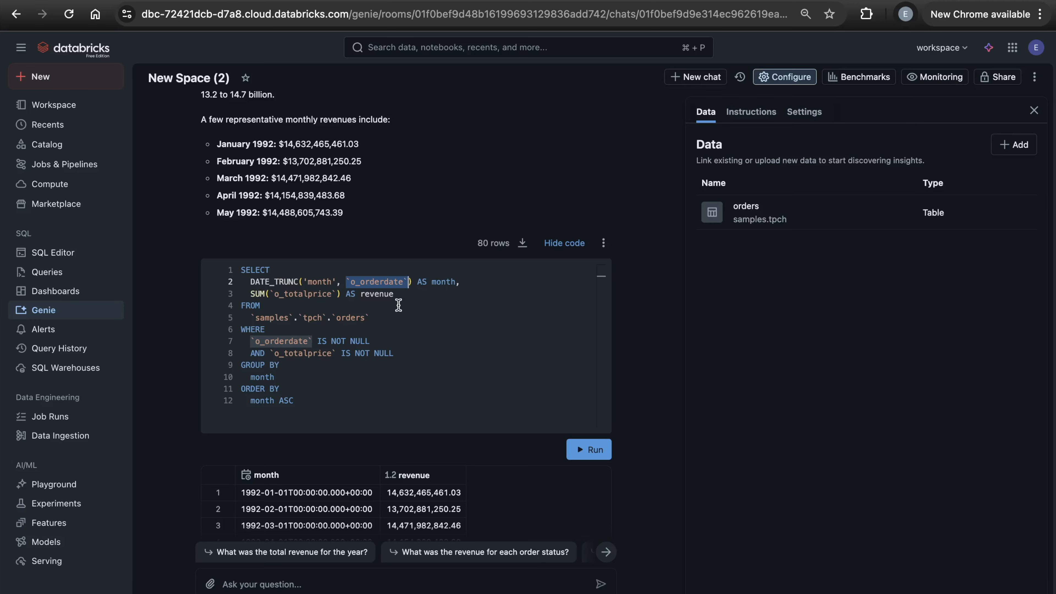
{"action": "left_click", "coordinate": [404, 296]}
{"action": "left_click_drag", "start_coordinate": [337, 294], "coordinate": [269, 294]}
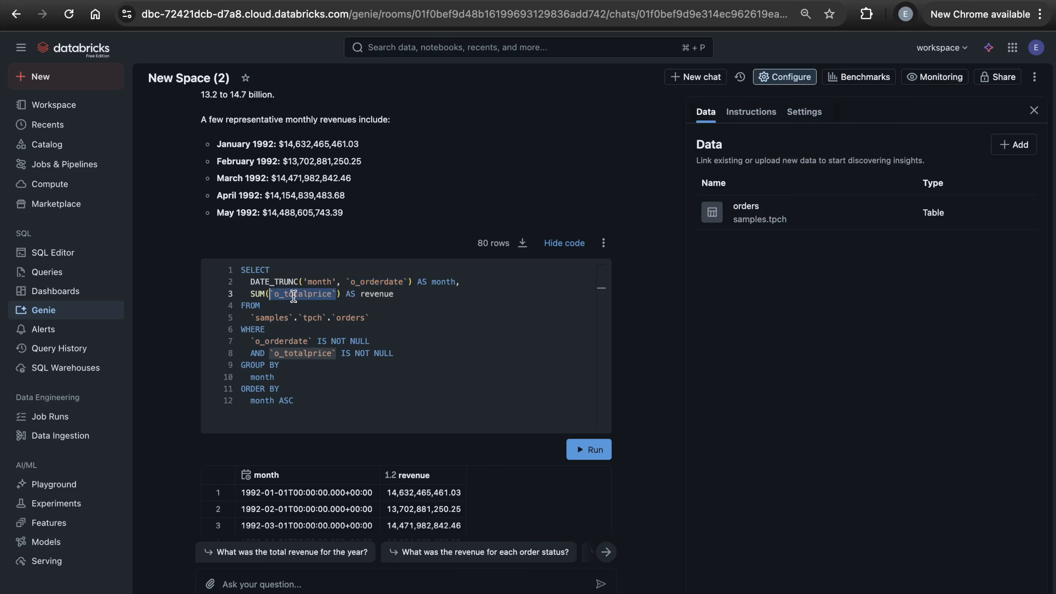
- Review the monthly revenue table and Revenue Per Month chart, and mark the answer as correct
{"action": "scroll", "coordinate": [653, 384], "scroll_direction": "down", "scroll_amount": 5}
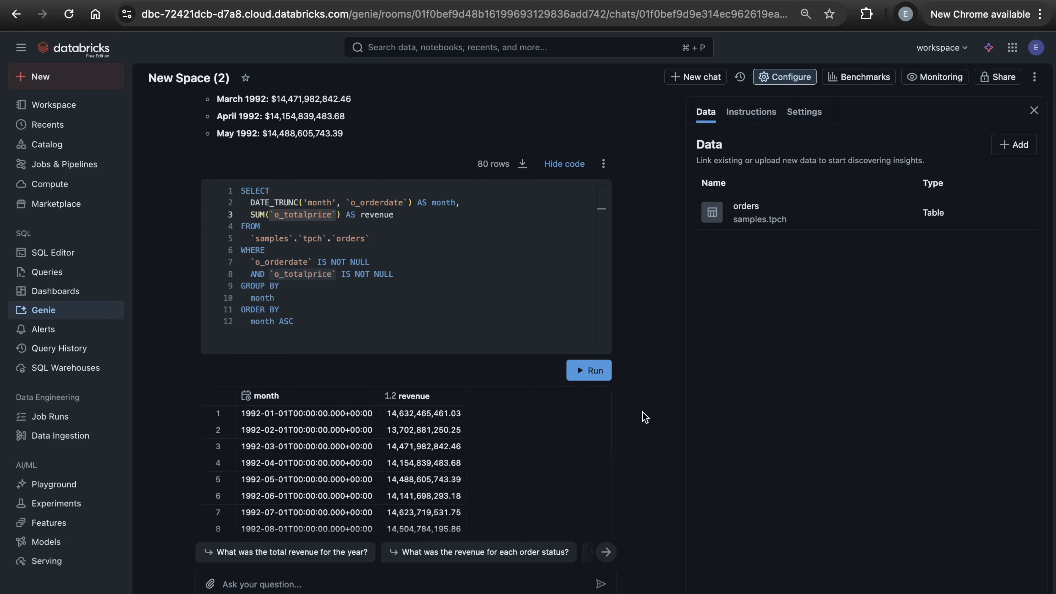
{"action": "scroll", "coordinate": [520, 335], "scroll_direction": "down", "scroll_amount": 4}
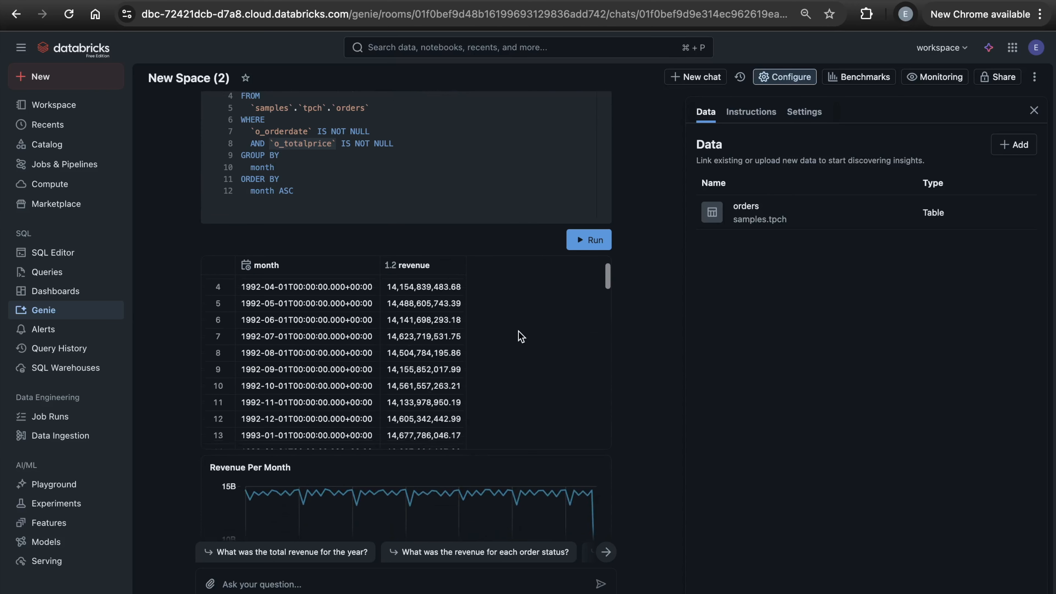
{"action": "scroll", "coordinate": [638, 417], "scroll_direction": "down", "scroll_amount": 5}
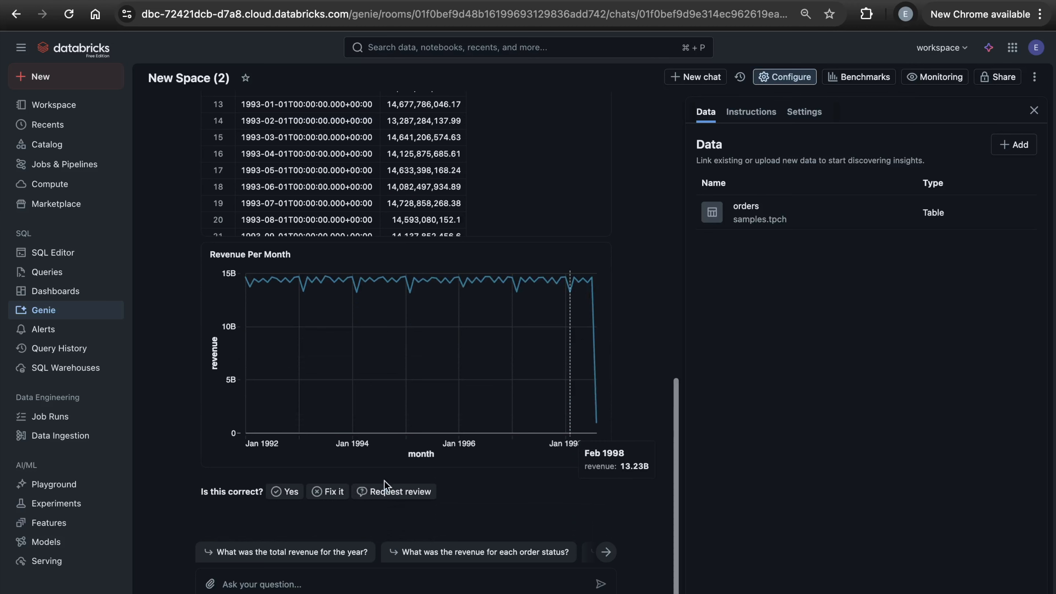
{"action": "left_click", "coordinate": [287, 492]}
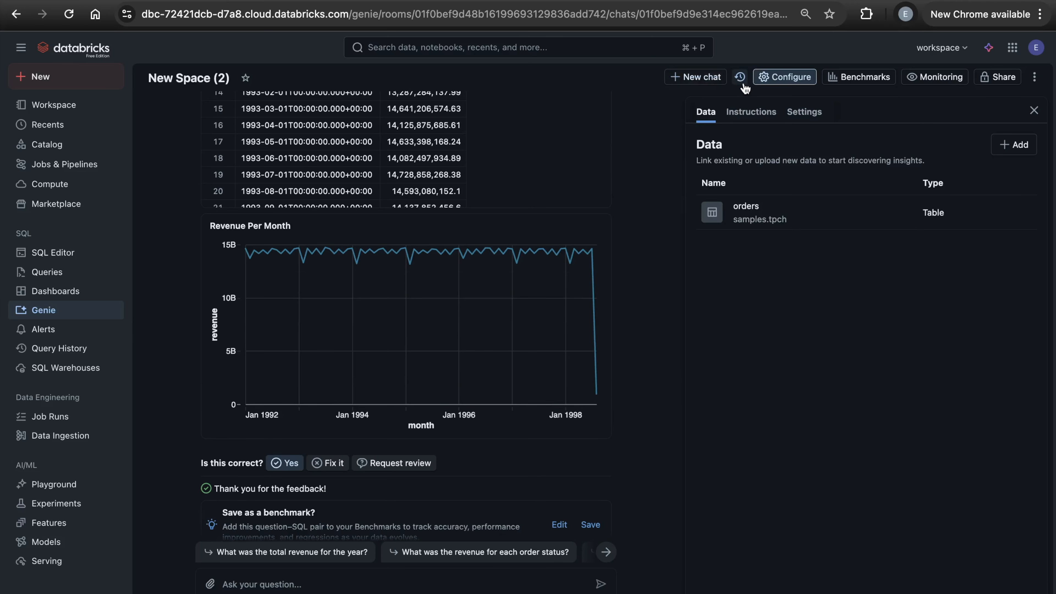
- Look through the space's text, joins, SQL expressions and SQL queries instructions, and return to its linked data
{"action": "left_click", "coordinate": [752, 111]}
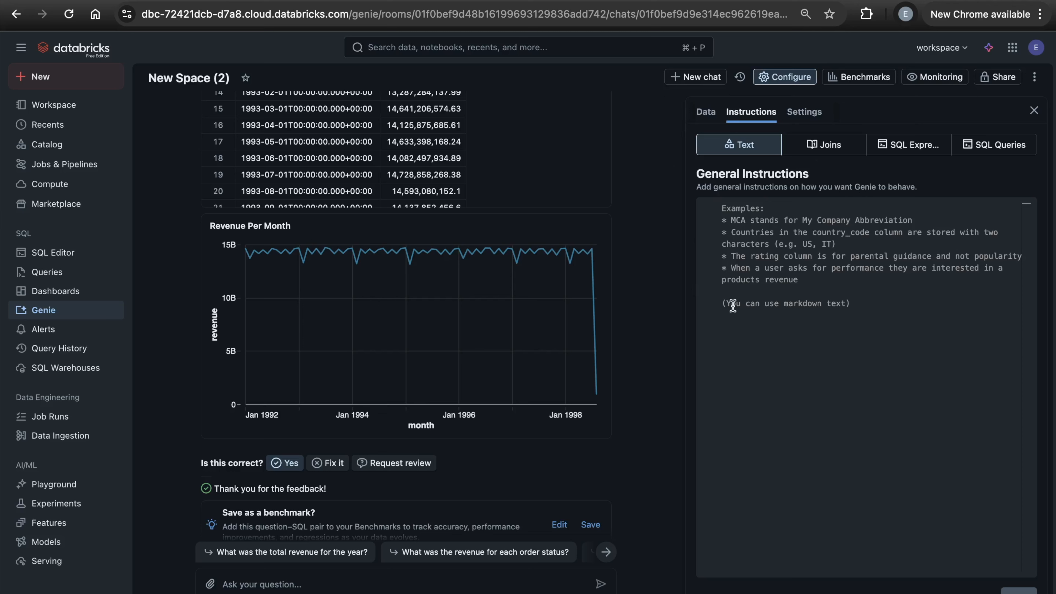
{"action": "left_click", "coordinate": [836, 223]}
{"action": "left_click", "coordinate": [853, 151]}
{"action": "left_click", "coordinate": [899, 148]}
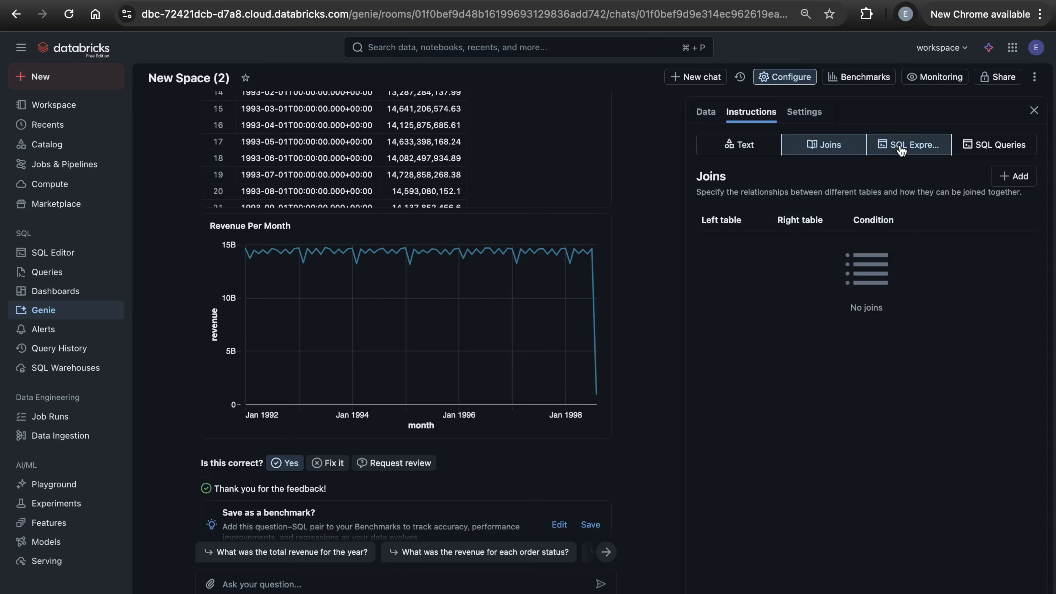
{"action": "left_click", "coordinate": [1003, 176]}
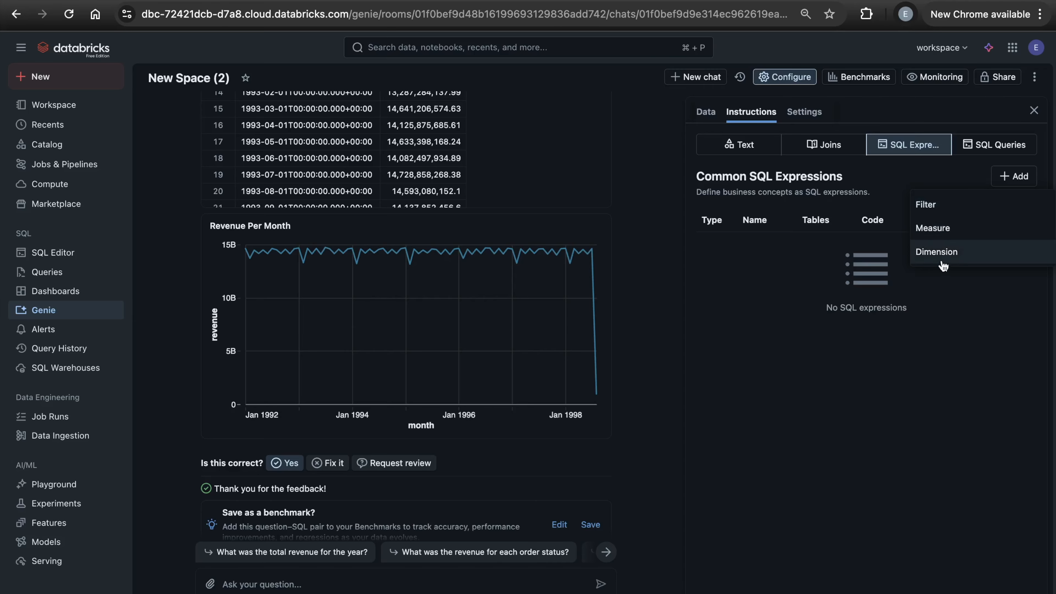
{"action": "left_click", "coordinate": [791, 311]}
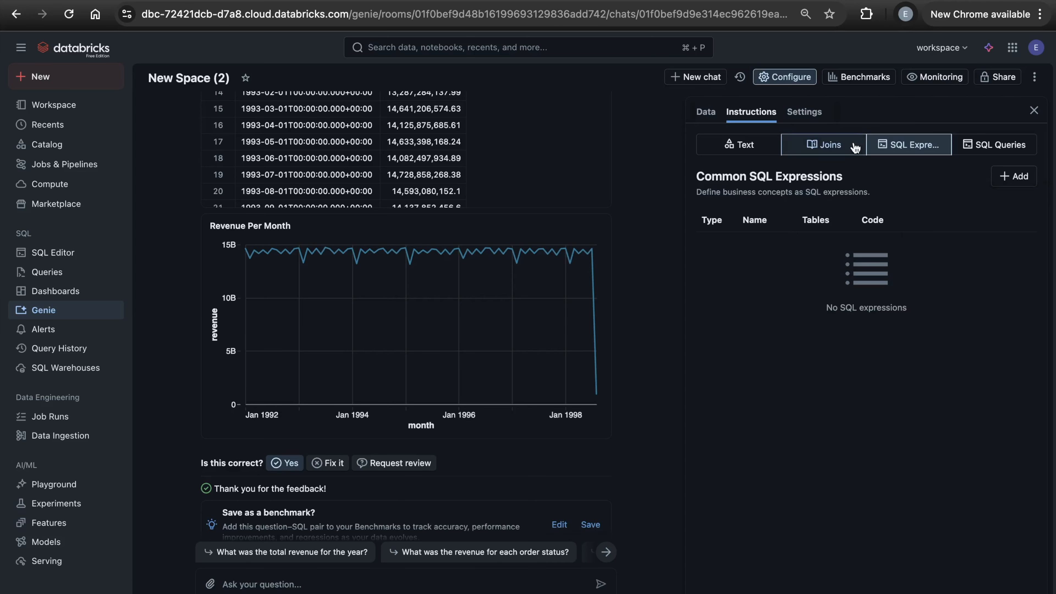
{"action": "left_click", "coordinate": [956, 146]}
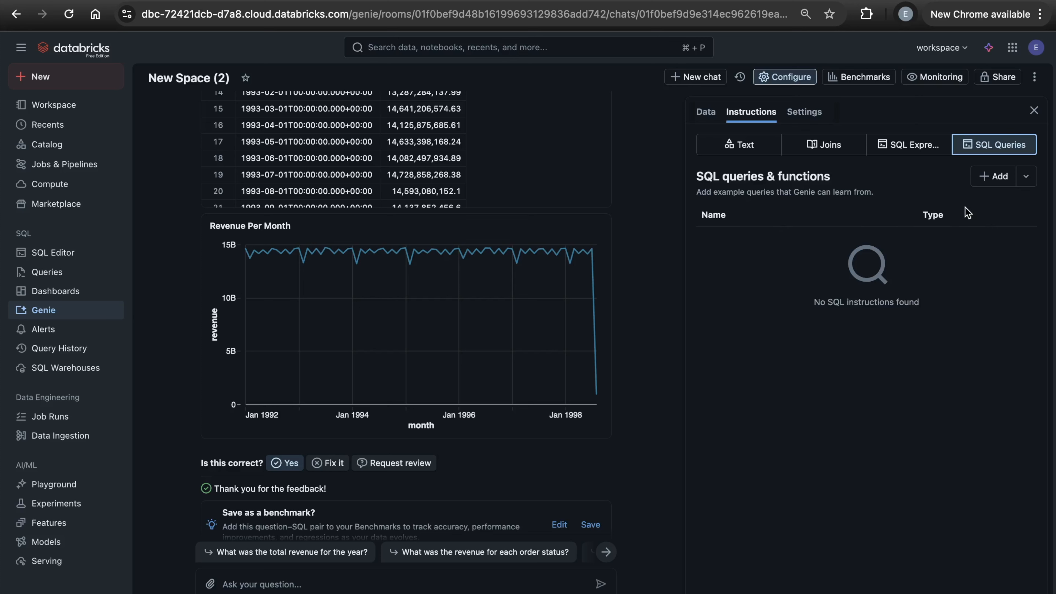
{"action": "left_click", "coordinate": [706, 113]}
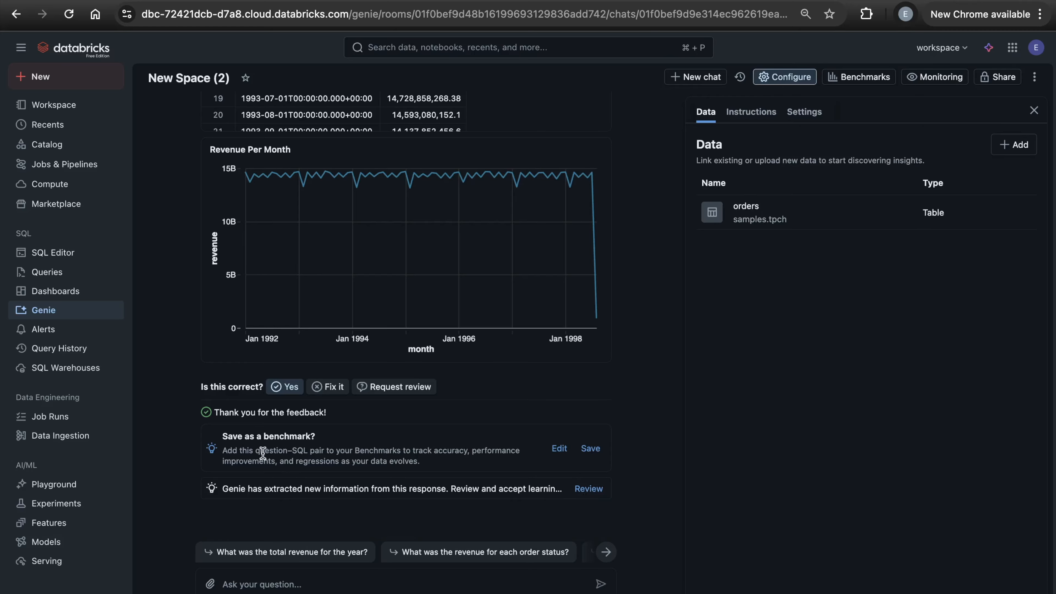
{"action": "scroll", "coordinate": [275, 387], "scroll_direction": "up", "scroll_amount": 5}
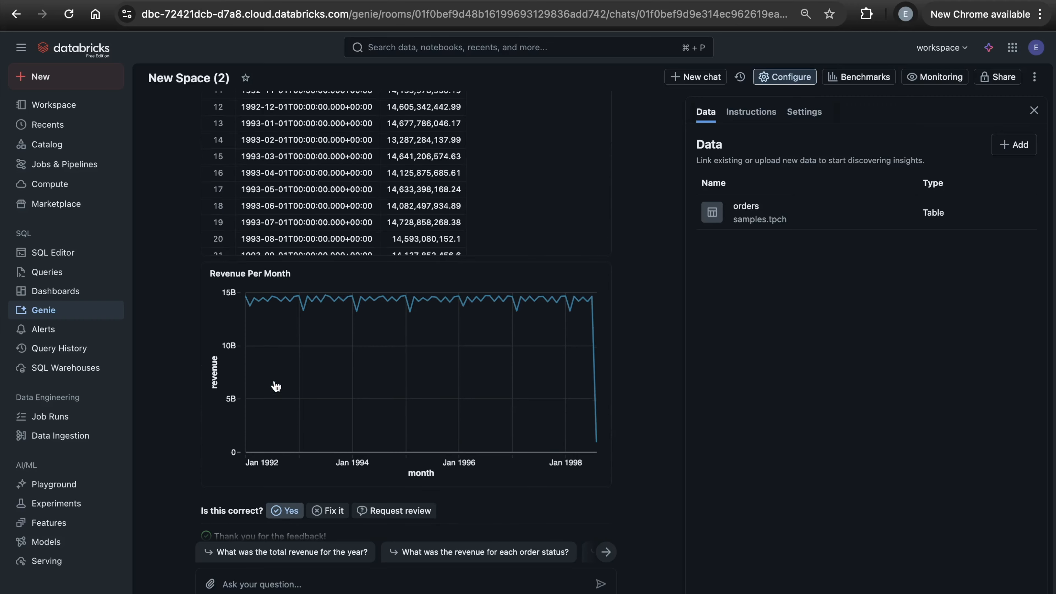
- Review the extracted knowledge snippets for the revenue measure and month dimension, and close the review without accepting them
{"action": "scroll", "coordinate": [274, 381], "scroll_direction": "up", "scroll_amount": 1}
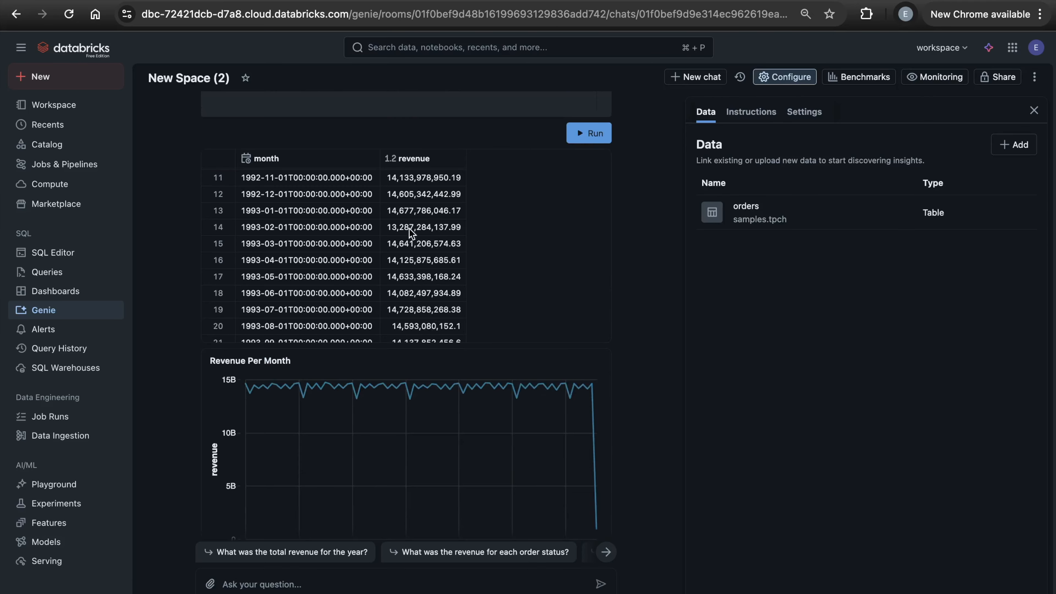
{"action": "scroll", "coordinate": [401, 317], "scroll_direction": "down", "scroll_amount": 2}
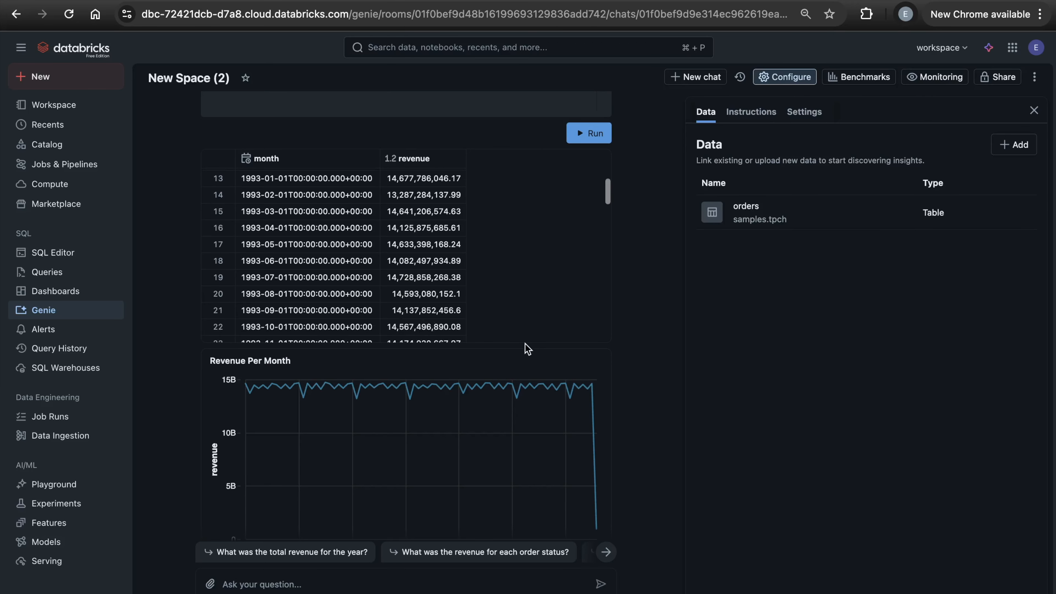
{"action": "scroll", "coordinate": [525, 344], "scroll_direction": "down", "scroll_amount": 3}
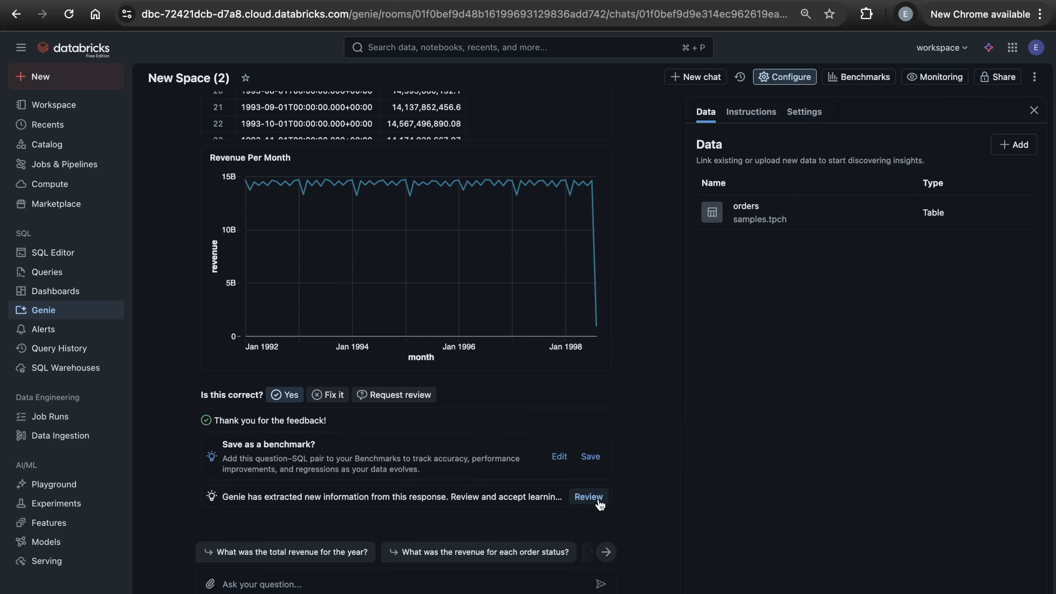
{"action": "left_click", "coordinate": [589, 496]}
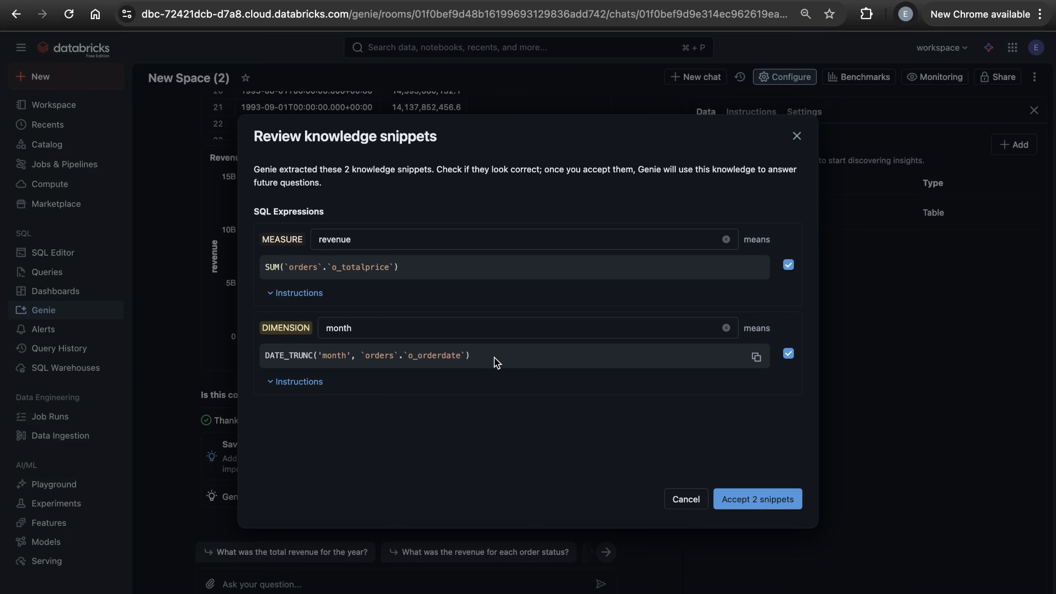
{"action": "left_click_drag", "start_coordinate": [498, 359], "coordinate": [254, 356]}
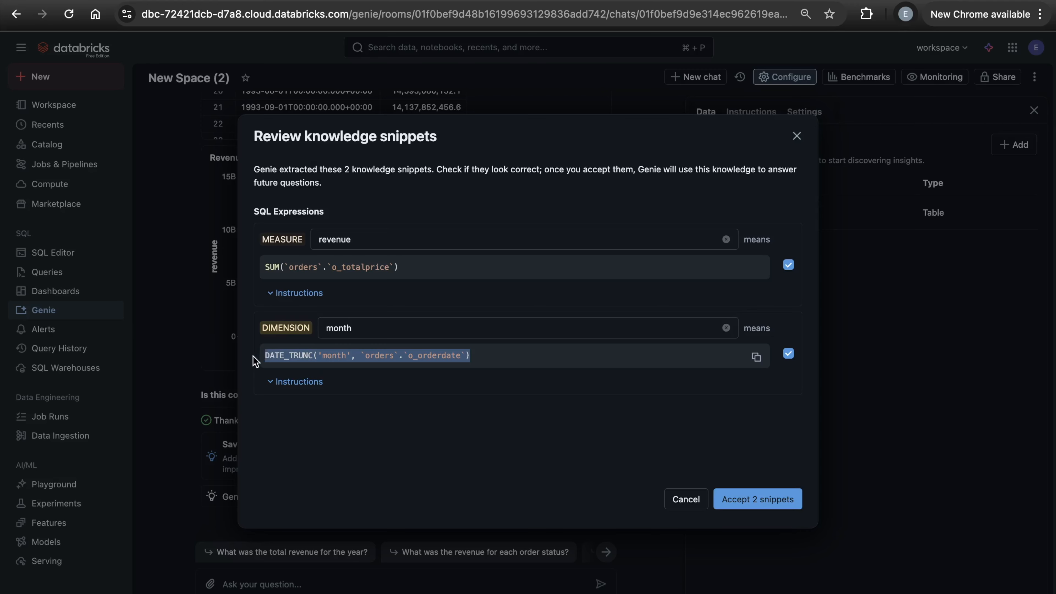
{"action": "left_click", "coordinate": [473, 420]}
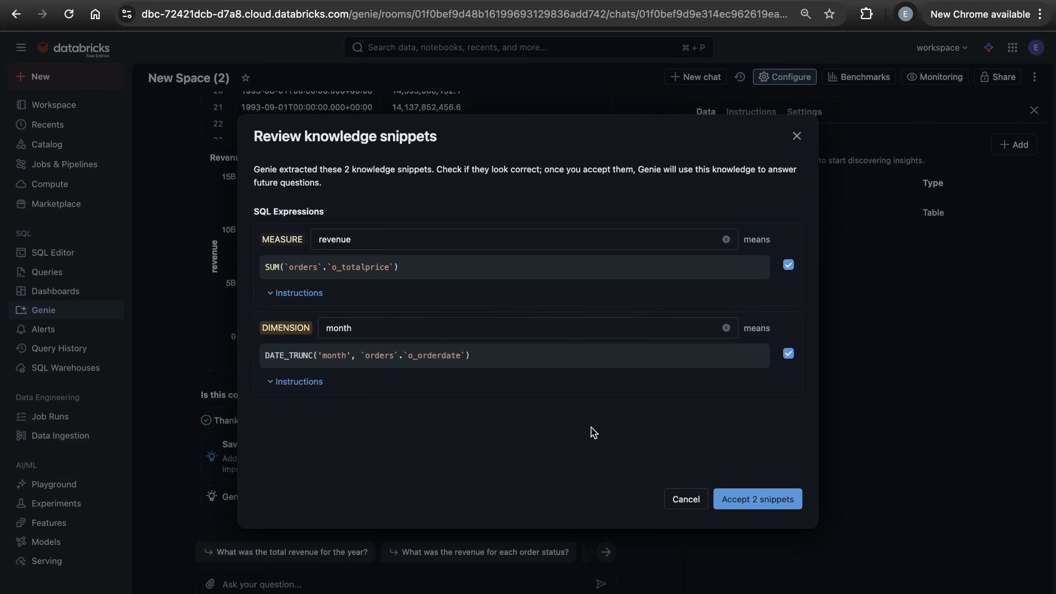
{"action": "left_click", "coordinate": [690, 499]}
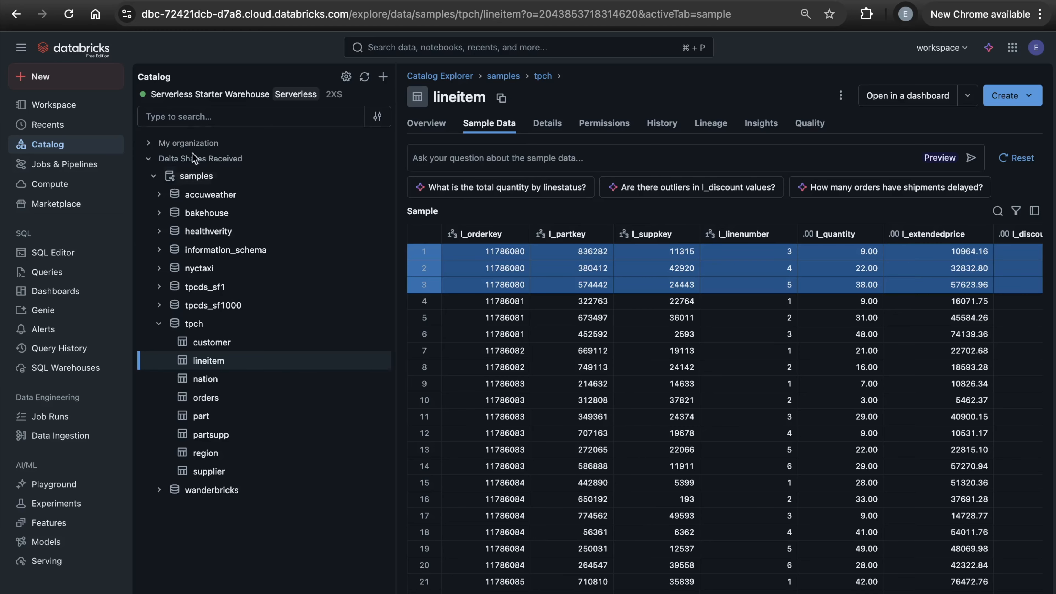
- Open the orders table in Catalog Explorer, and ask the Genie space "Show me my top 10 countries by revenue"
{"action": "left_click", "coordinate": [204, 397]}
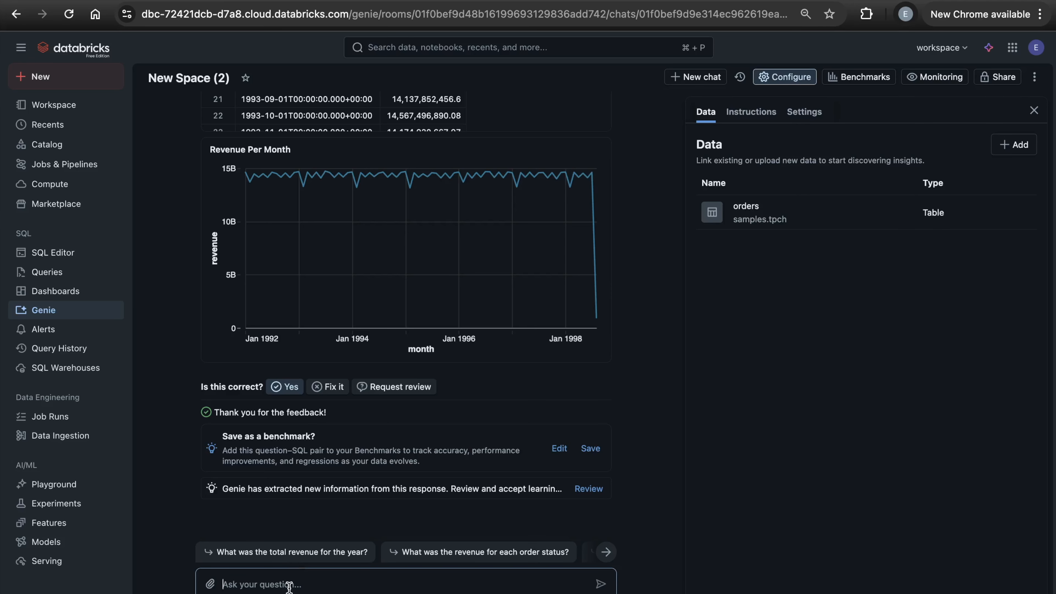
{"action": "type", "text": "Show me my top 10 countries by revenue"}
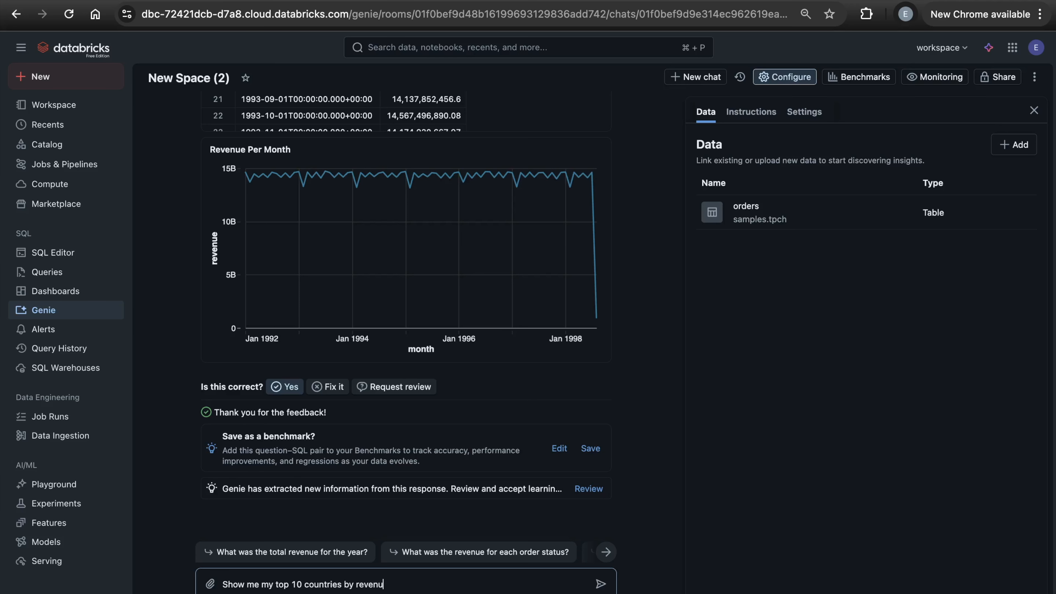
{"action": "key", "text": "Return"}
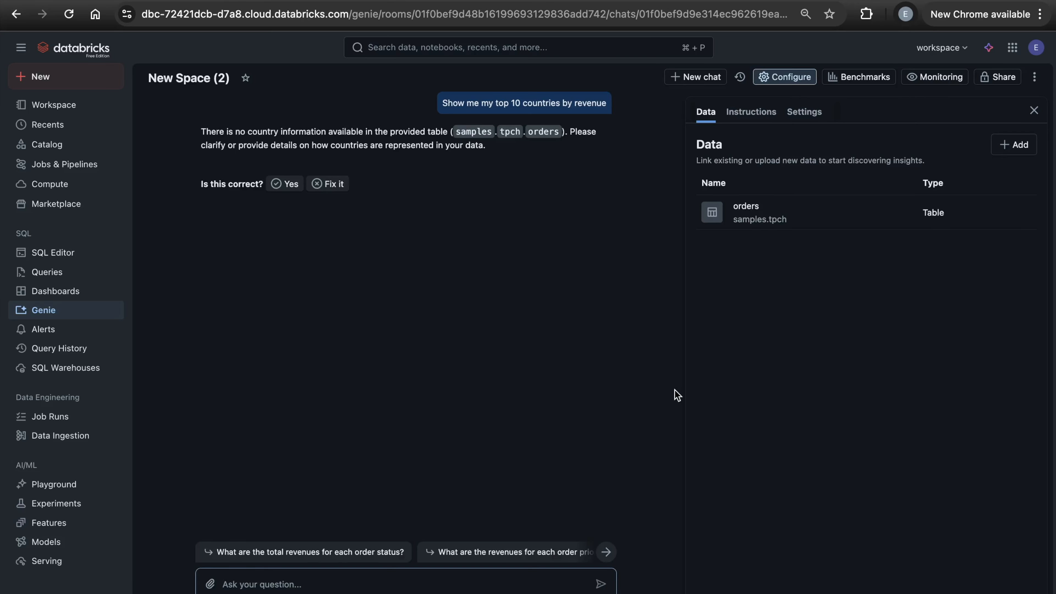
- Add the customer, nation and lineitem tables from samples.tpch to the Genie space's data
{"action": "left_click", "coordinate": [1025, 146]}
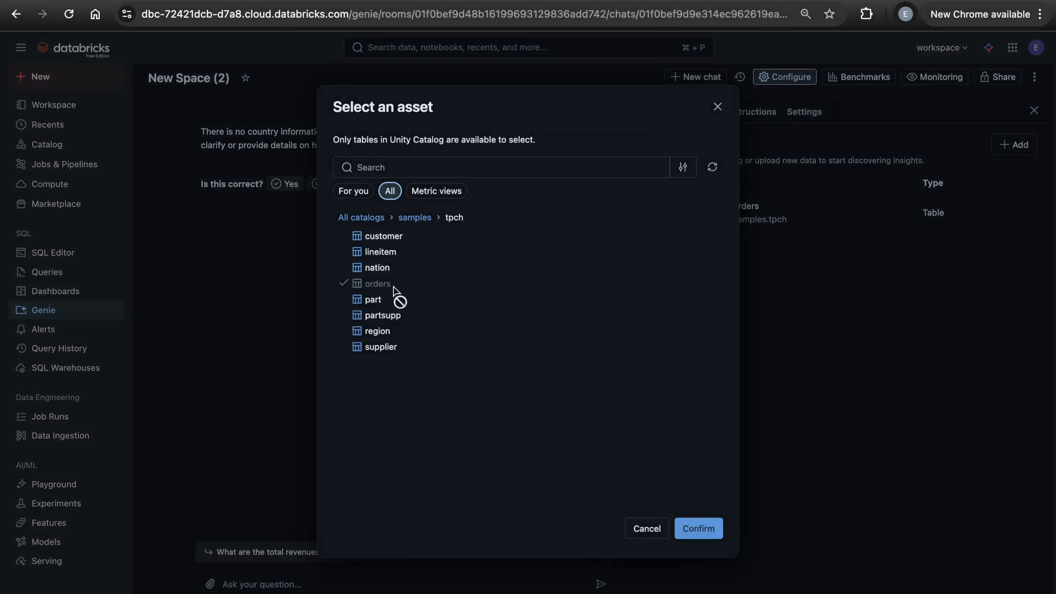
{"action": "left_click", "coordinate": [388, 237]}
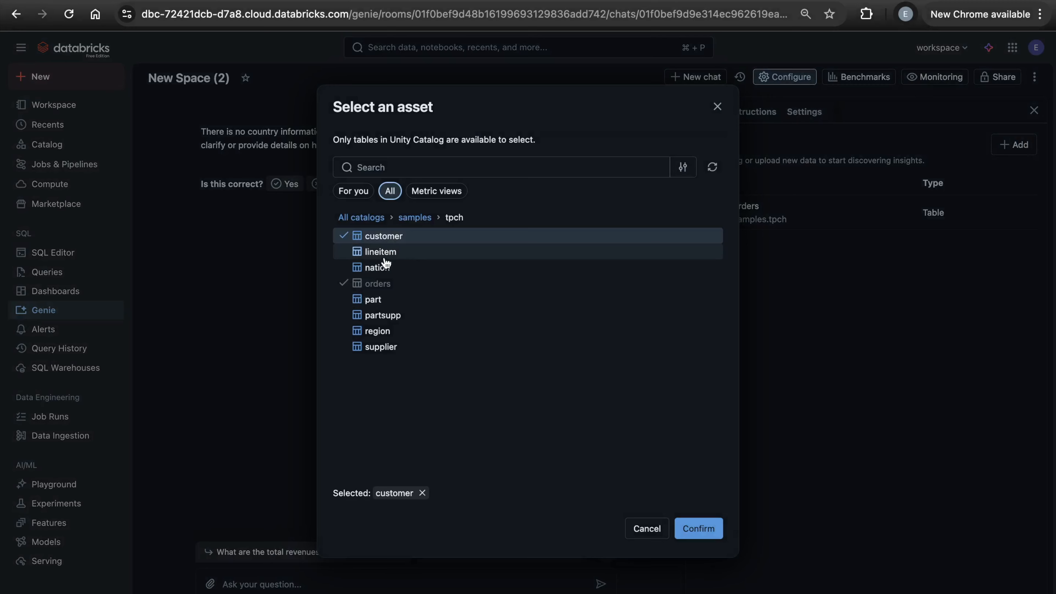
{"action": "left_click", "coordinate": [377, 267]}
{"action": "left_click", "coordinate": [378, 251]}
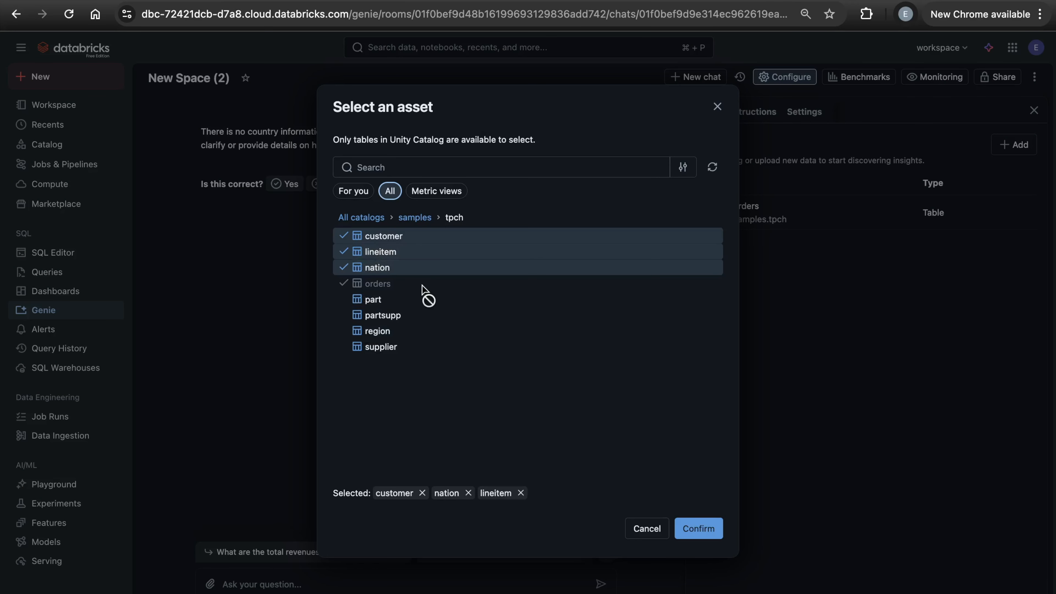
{"action": "left_click", "coordinate": [699, 528]}
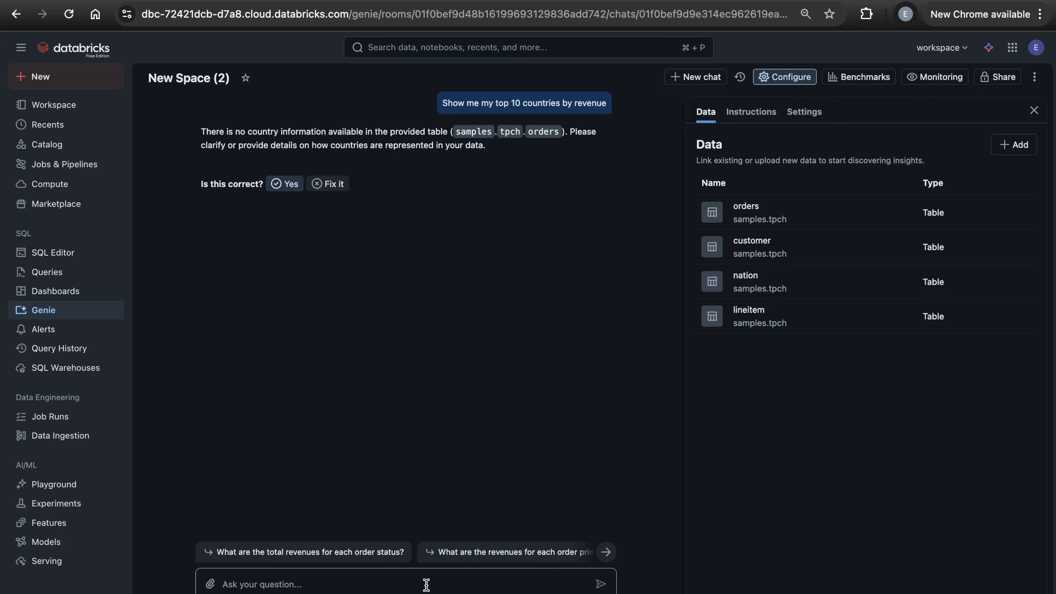
- Ask Genie in the same chat "I added country data, can you try again?"
{"action": "type", "text": "T"}
{"action": "type", "text": " added country d"}
{"action": "type", "text": "ata, can you t"}
{"action": "type", "text": "ry again?"}
{"action": "key", "text": "Return"}
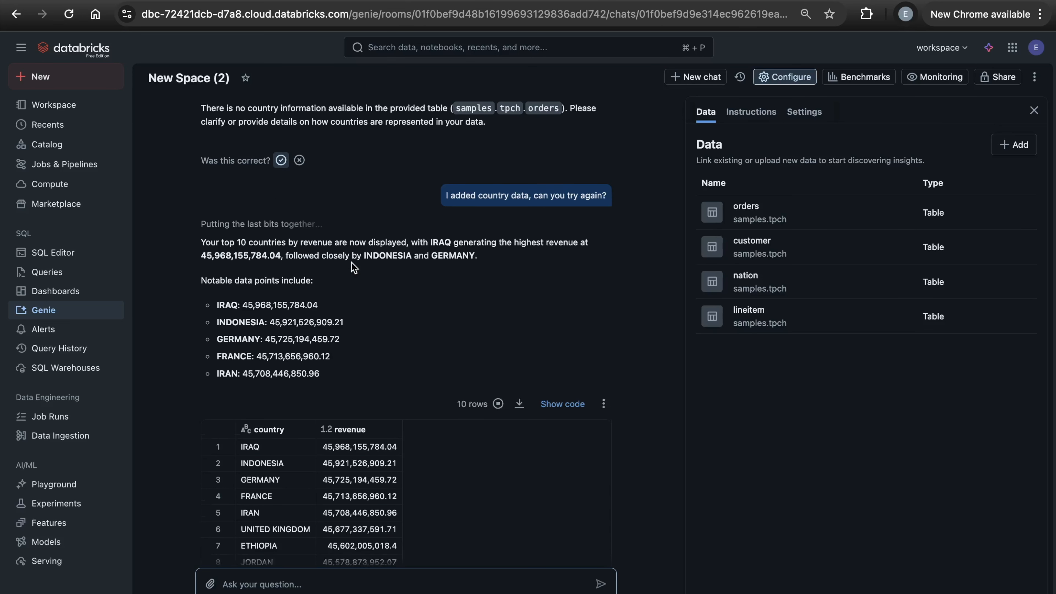
- Review the top 10 countries answer, including its summary, revenue table and bar chart
{"action": "scroll", "coordinate": [372, 351], "scroll_direction": "down", "scroll_amount": 2}
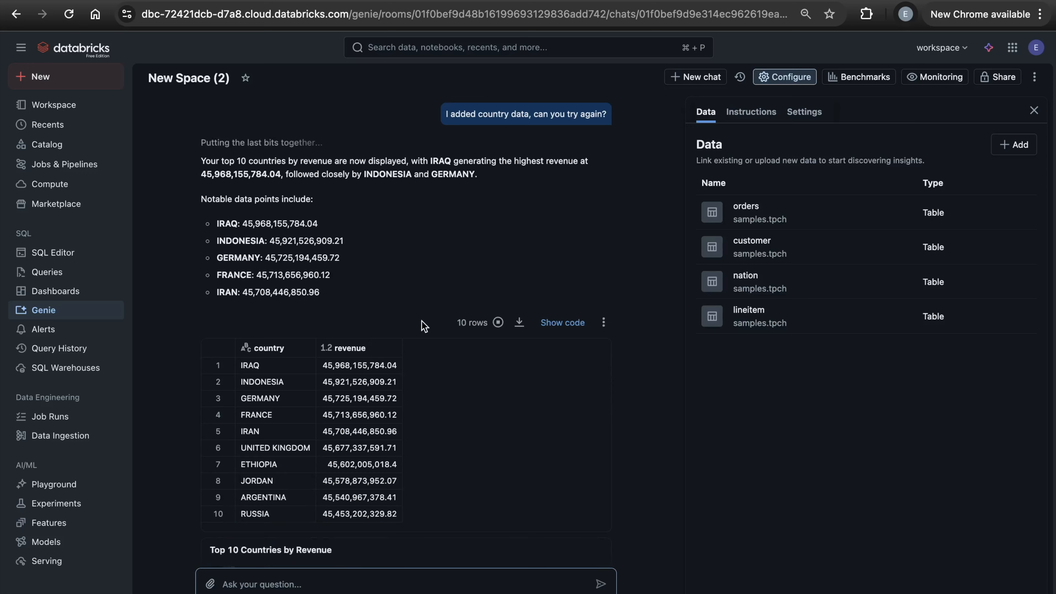
{"action": "scroll", "coordinate": [423, 325], "scroll_direction": "down", "scroll_amount": 3}
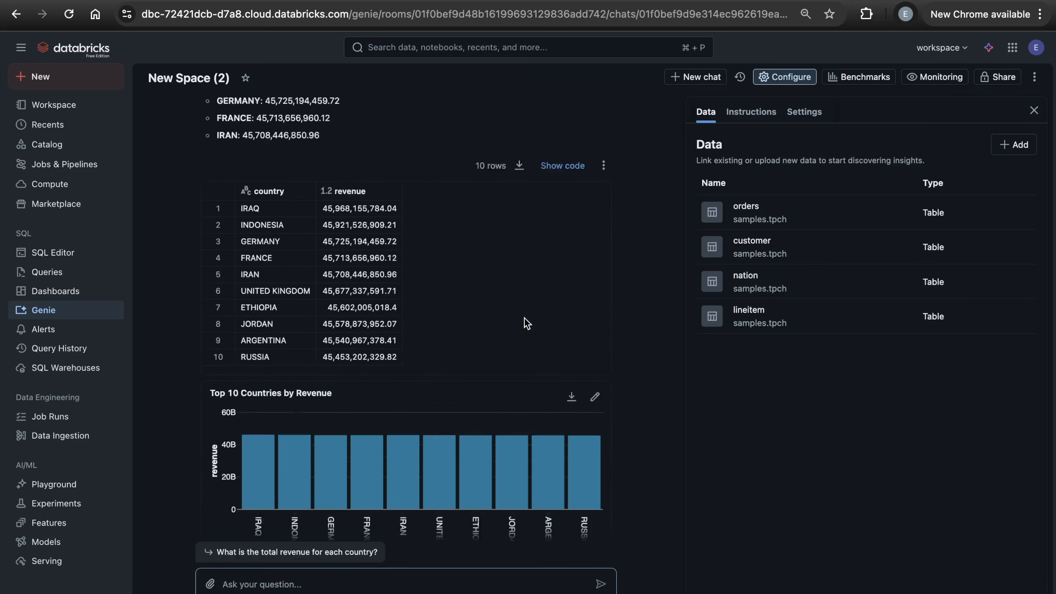
{"action": "scroll", "coordinate": [526, 323], "scroll_direction": "up", "scroll_amount": 5}
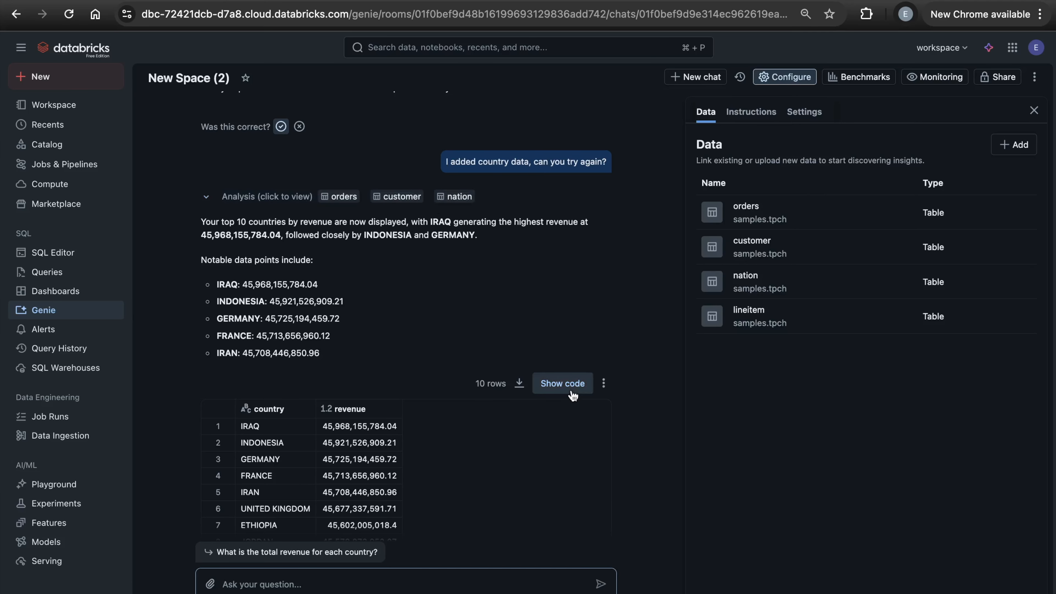
- Show the SQL code behind the top 10 countries answer and compare it with the resulting country revenue table
{"action": "left_click", "coordinate": [562, 383]}
{"action": "scroll", "coordinate": [522, 391], "scroll_direction": "down", "scroll_amount": 5}
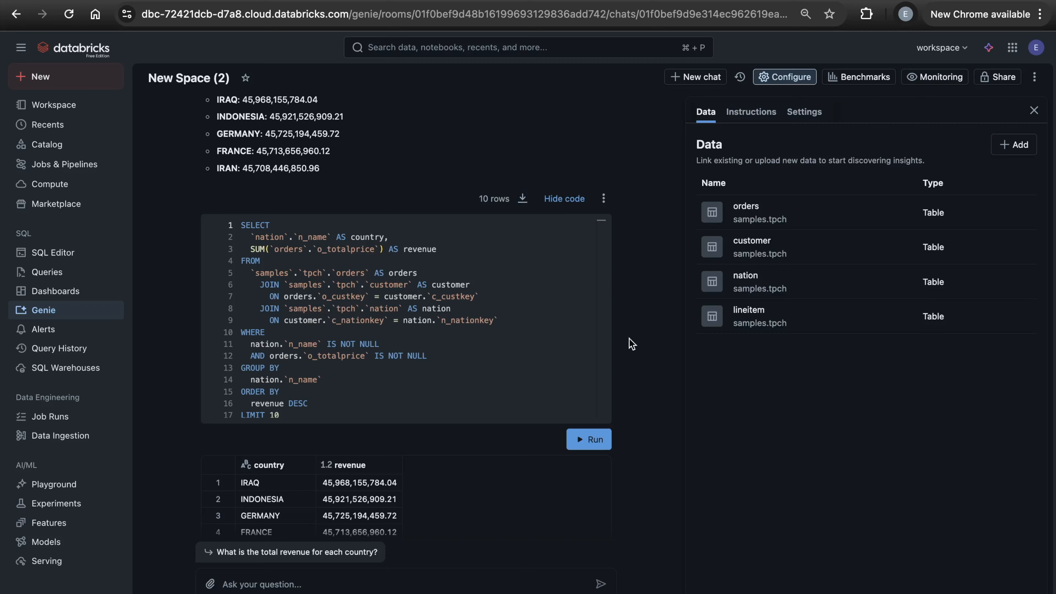
{"action": "scroll", "coordinate": [626, 400], "scroll_direction": "down", "scroll_amount": 3}
{"action": "scroll", "coordinate": [627, 400], "scroll_direction": "down", "scroll_amount": 1}
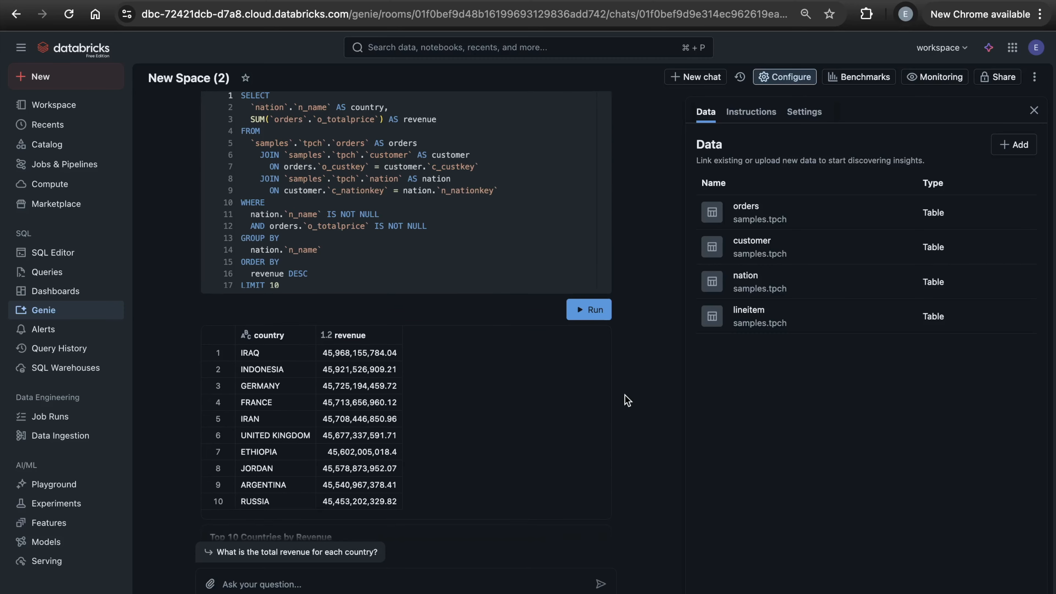
{"action": "scroll", "coordinate": [627, 400], "scroll_direction": "down", "scroll_amount": 2}
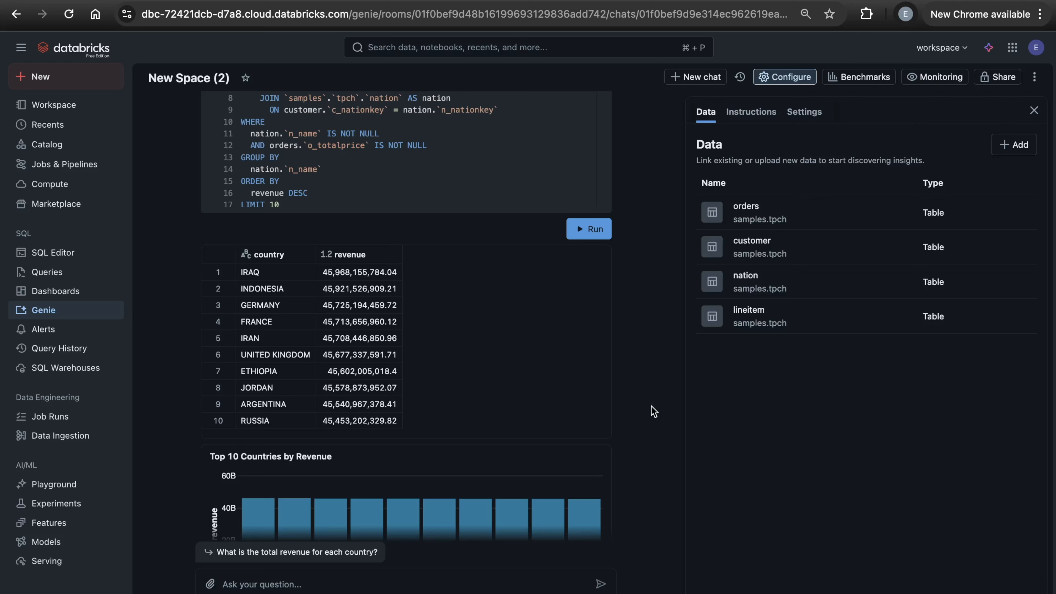
{"action": "scroll", "coordinate": [651, 411], "scroll_direction": "down", "scroll_amount": 1}
{"action": "scroll", "coordinate": [652, 411], "scroll_direction": "up", "scroll_amount": 5}
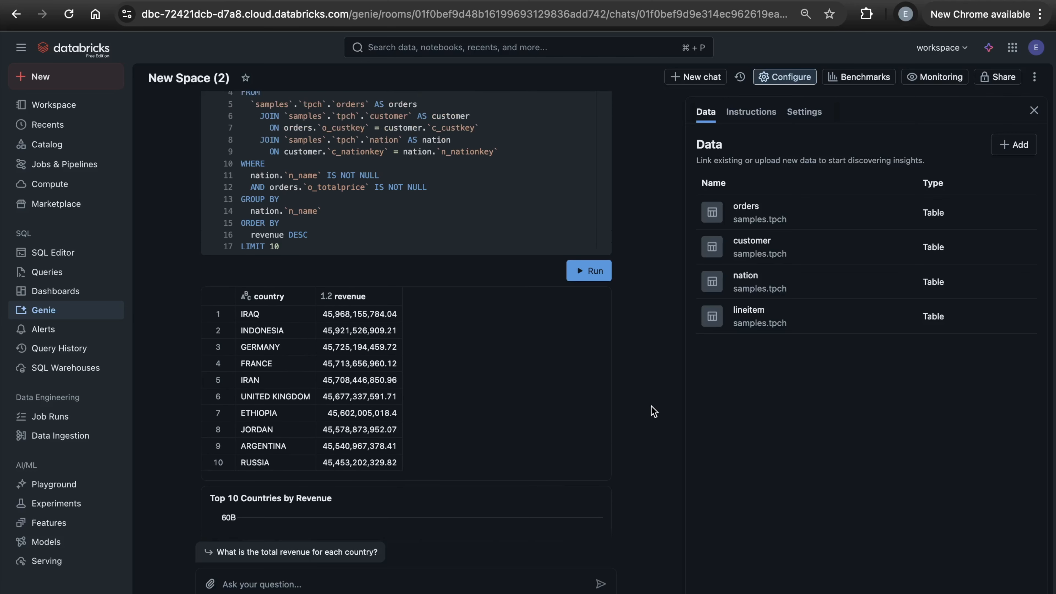
{"action": "scroll", "coordinate": [652, 411], "scroll_direction": "up", "scroll_amount": 4}
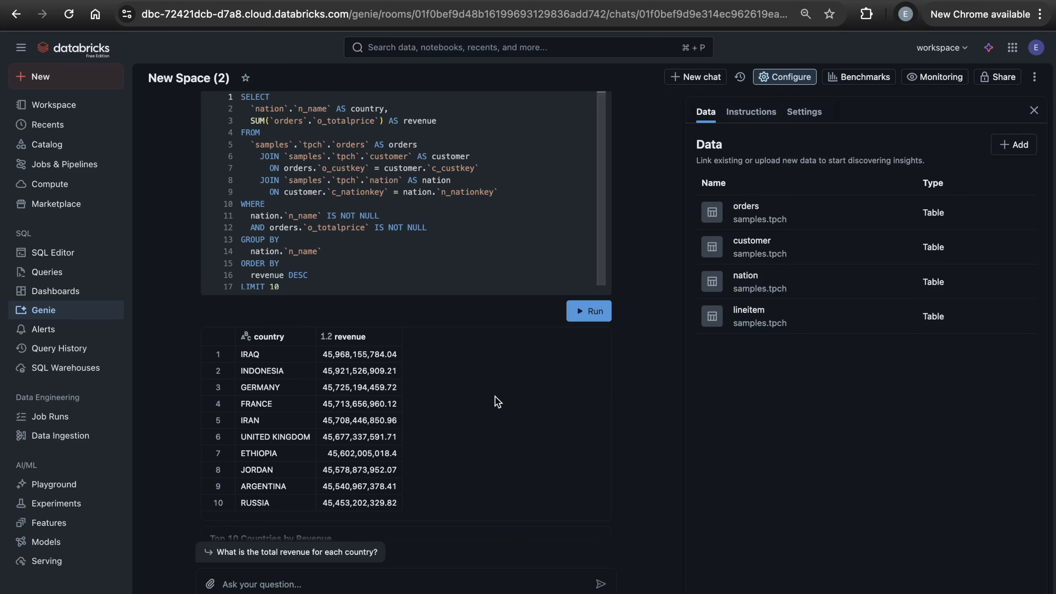
{"action": "scroll", "coordinate": [609, 424], "scroll_direction": "up", "scroll_amount": 8}
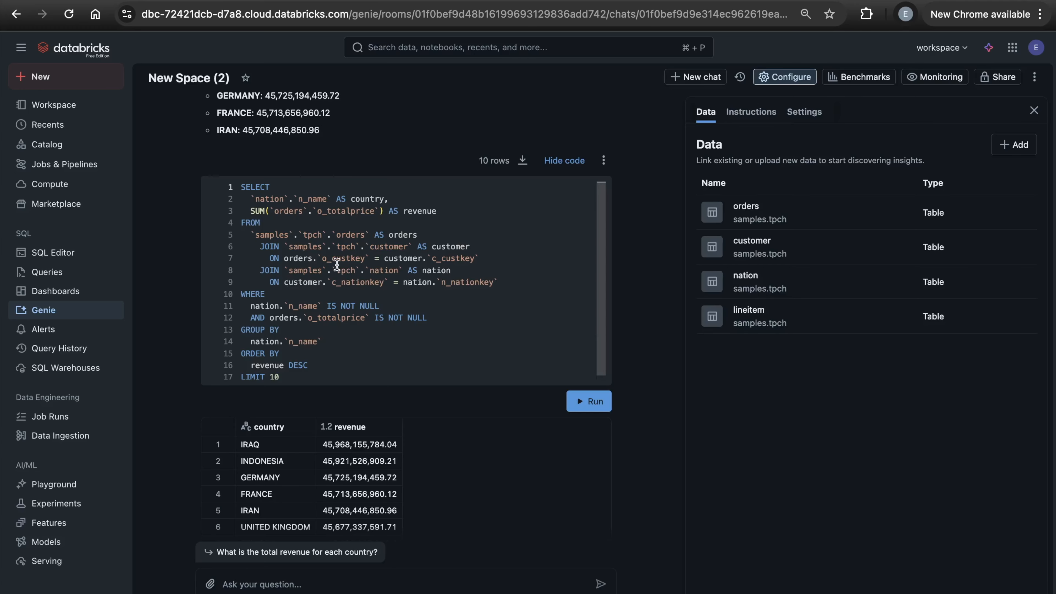
- Examine the query's join between o_custkey and c_custkey, and view the orders table's sample data in Catalog Explorer
{"action": "left_click_drag", "start_coordinate": [360, 260], "coordinate": [320, 261]}
{"action": "left_click_drag", "start_coordinate": [476, 259], "coordinate": [427, 263]}
{"action": "left_click_drag", "start_coordinate": [321, 258], "coordinate": [363, 260]}
{"action": "left_click", "coordinate": [514, 343]}
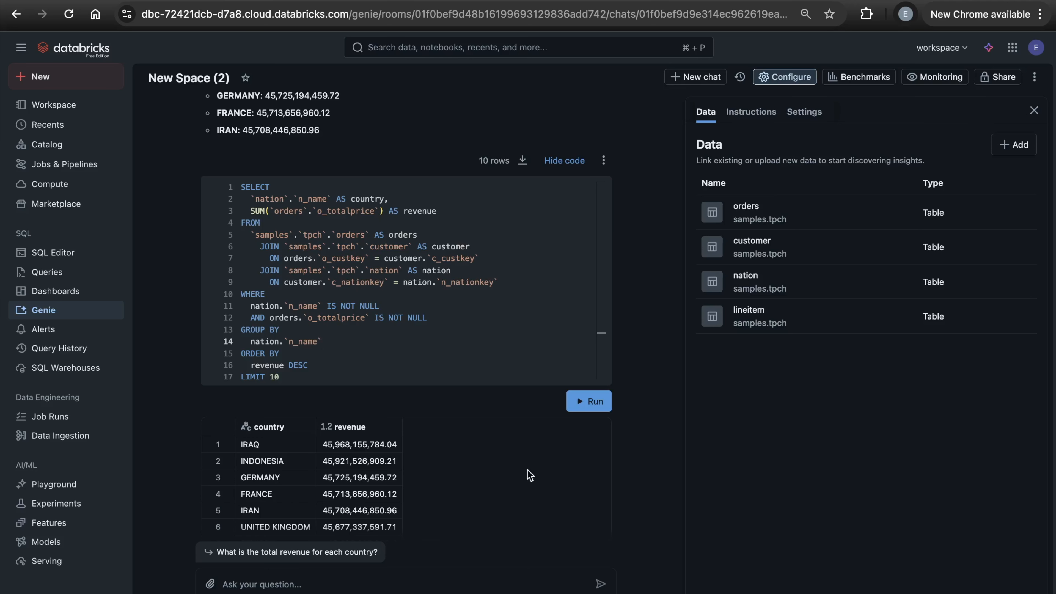
{"action": "scroll", "coordinate": [543, 564], "scroll_direction": "down", "scroll_amount": 1}
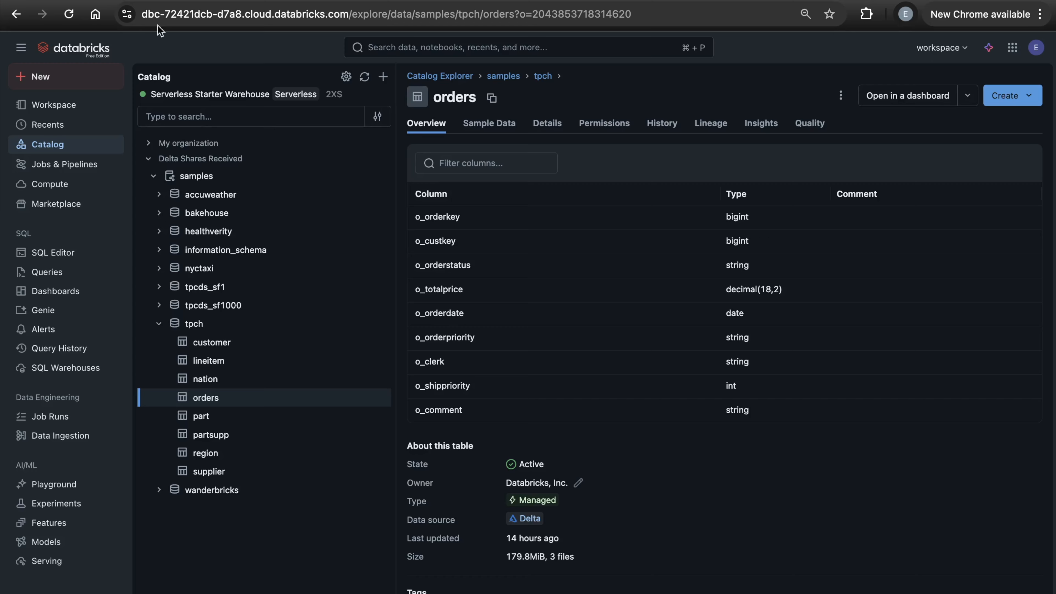
{"action": "left_click", "coordinate": [518, 127]}
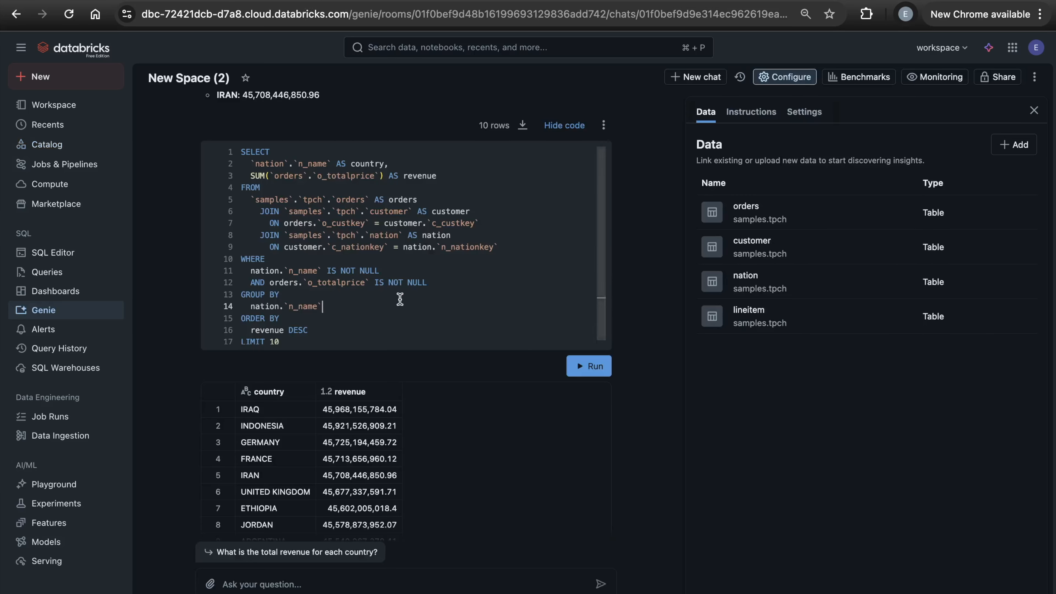
- Check the Top 10 Countries by Revenue chart and ask Genie "For those top 10 countries, who were the top 5 customers?"
{"action": "scroll", "coordinate": [460, 530], "scroll_direction": "down", "scroll_amount": 5}
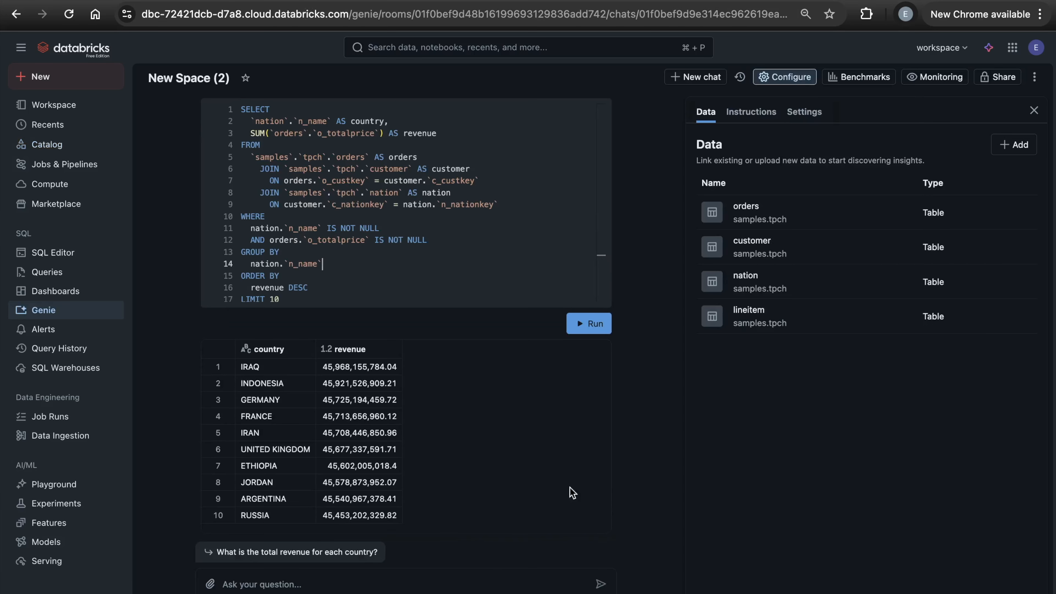
{"action": "scroll", "coordinate": [638, 488], "scroll_direction": "down", "scroll_amount": 5}
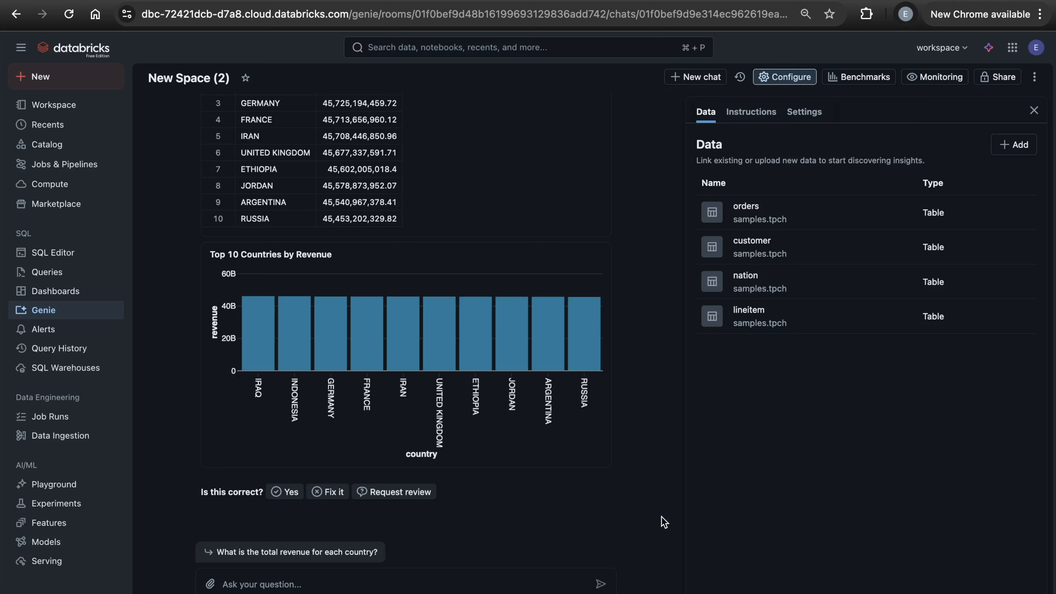
{"action": "left_click", "coordinate": [359, 584]}
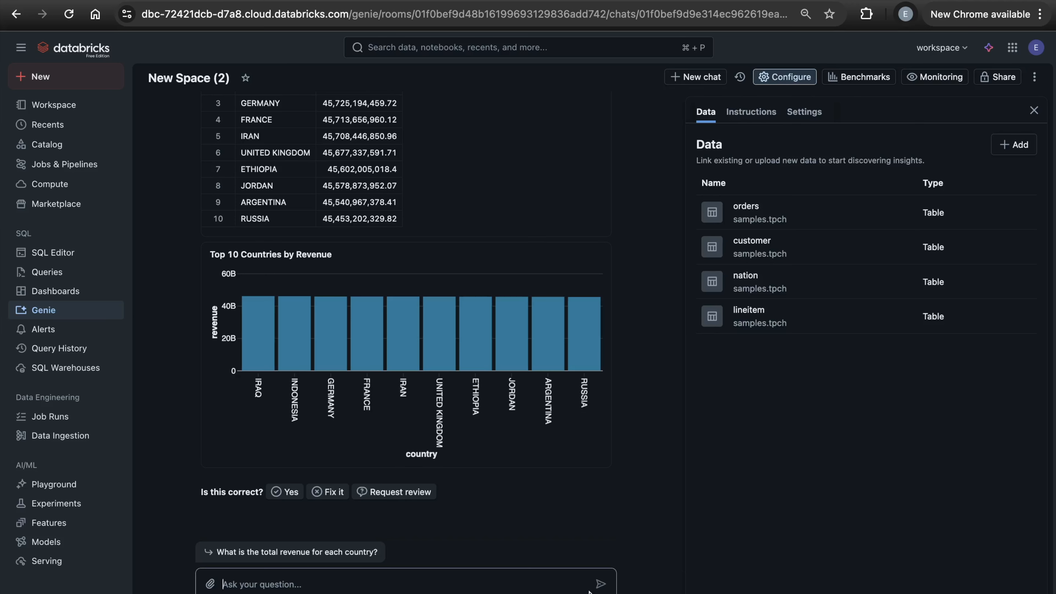
{"action": "scroll", "coordinate": [510, 440], "scroll_direction": "up", "scroll_amount": 3}
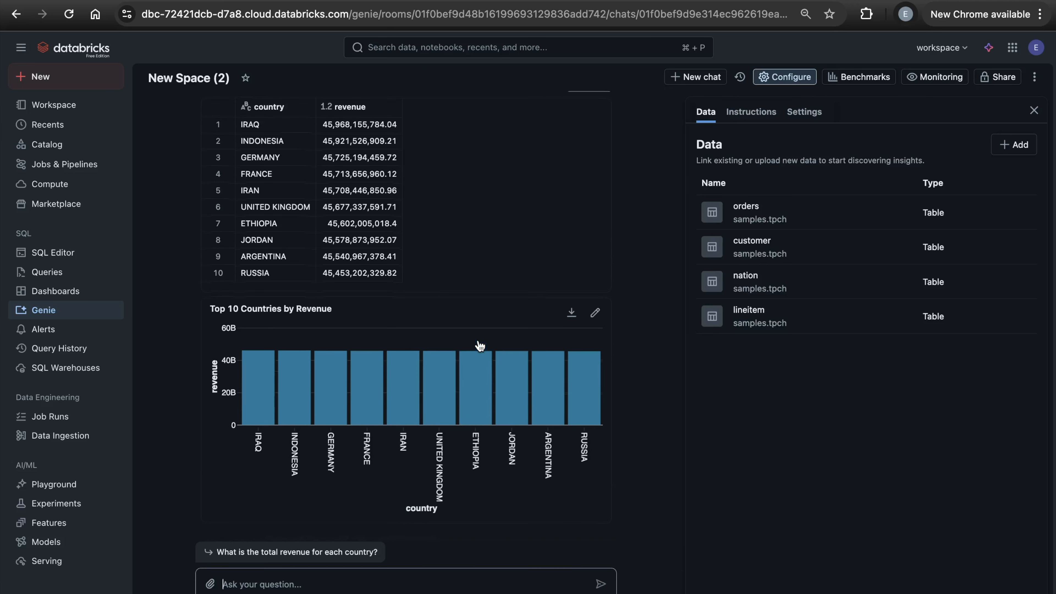
{"action": "scroll", "coordinate": [440, 436], "scroll_direction": "down", "scroll_amount": 3}
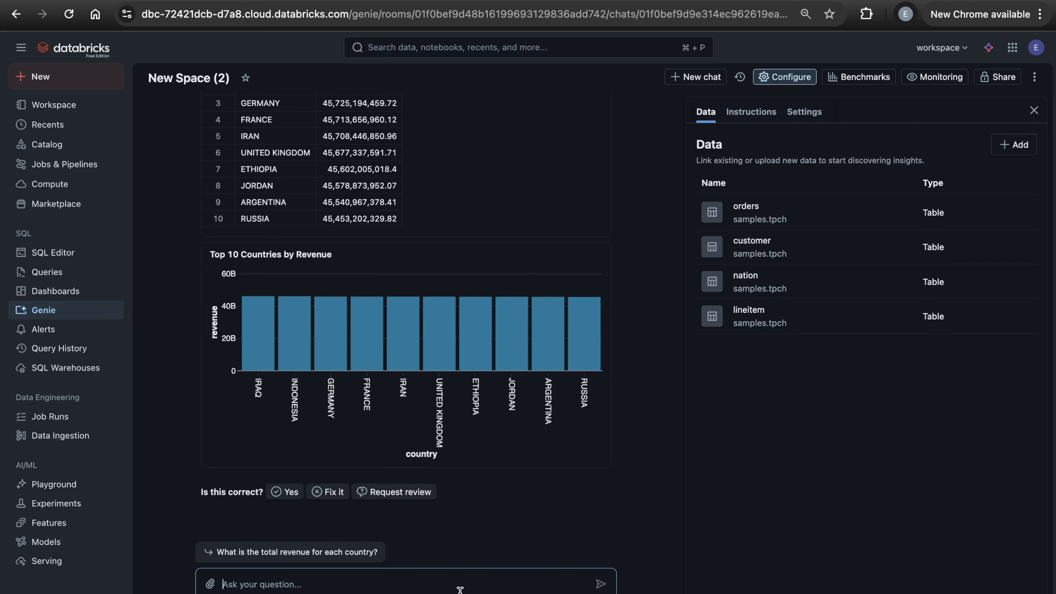
{"action": "type", "text": "For those top 10 countries, who were the top 5 customers?"}
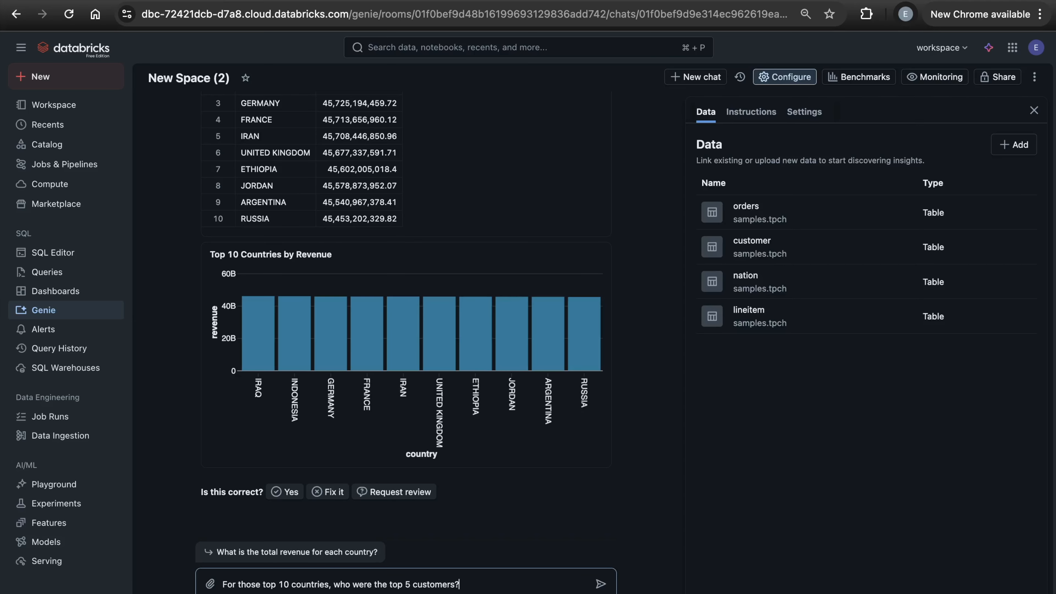
{"action": "key", "text": "Return"}
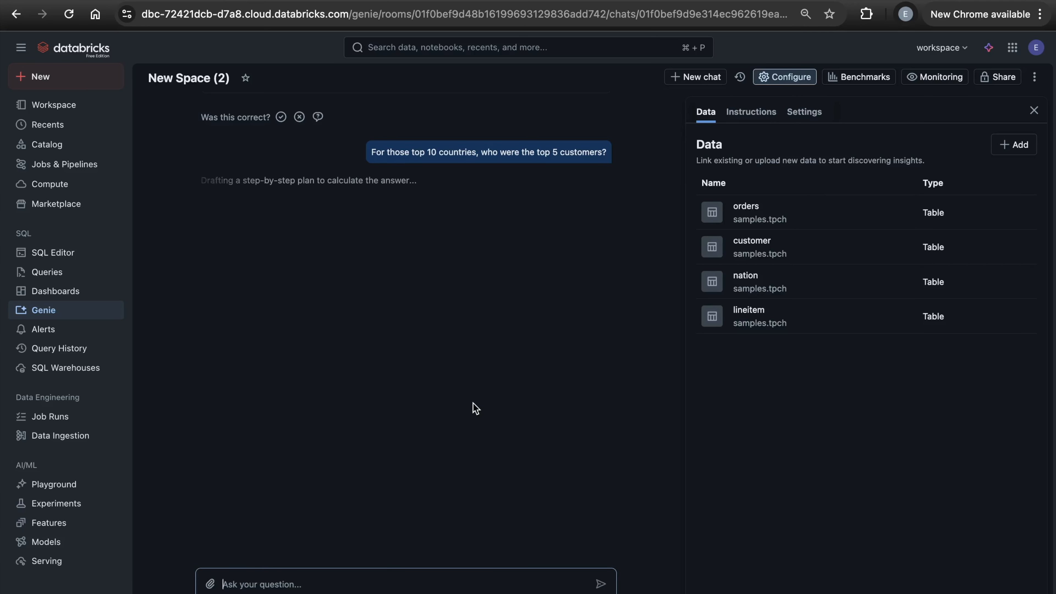
{"action": "scroll", "coordinate": [474, 408], "scroll_direction": "up", "scroll_amount": 1}
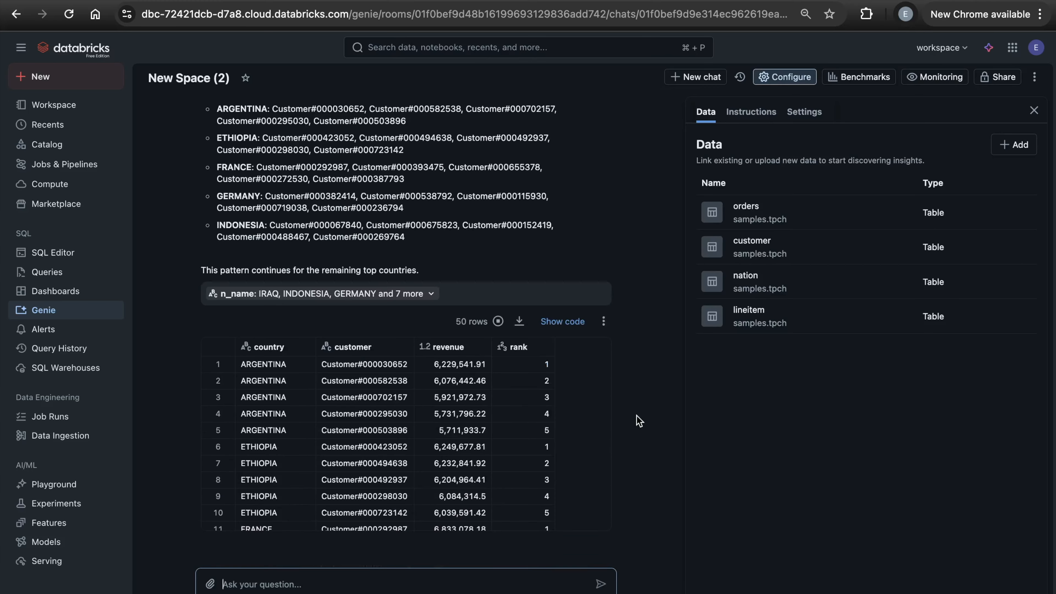
- Show the SQL code behind the top 5 customers answer and examine the ranked_customers CTE with its ROW_NUMBER() partition by nation.n_name
{"action": "left_click", "coordinate": [562, 321]}
{"action": "scroll", "coordinate": [500, 465], "scroll_direction": "down", "scroll_amount": 10}
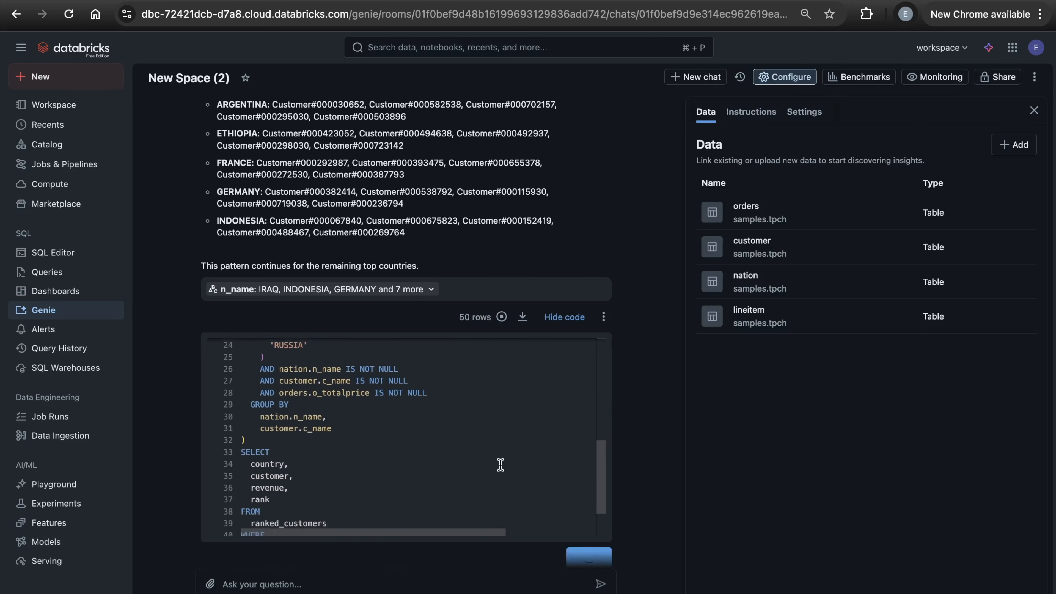
{"action": "scroll", "coordinate": [500, 465], "scroll_direction": "down", "scroll_amount": 2}
{"action": "scroll", "coordinate": [500, 465], "scroll_direction": "up", "scroll_amount": 12}
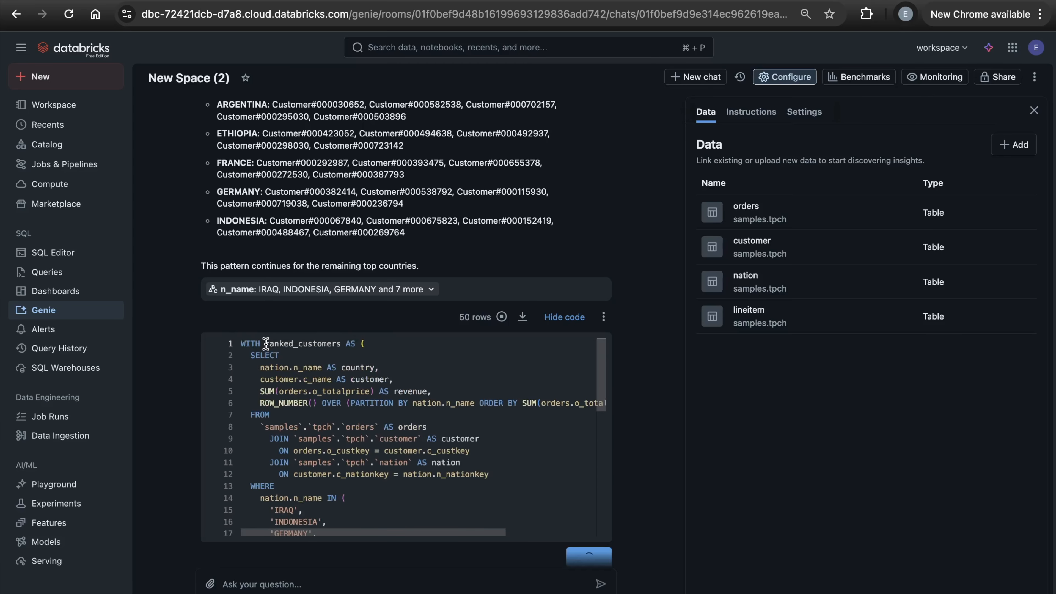
{"action": "left_click_drag", "start_coordinate": [265, 343], "coordinate": [342, 343]}
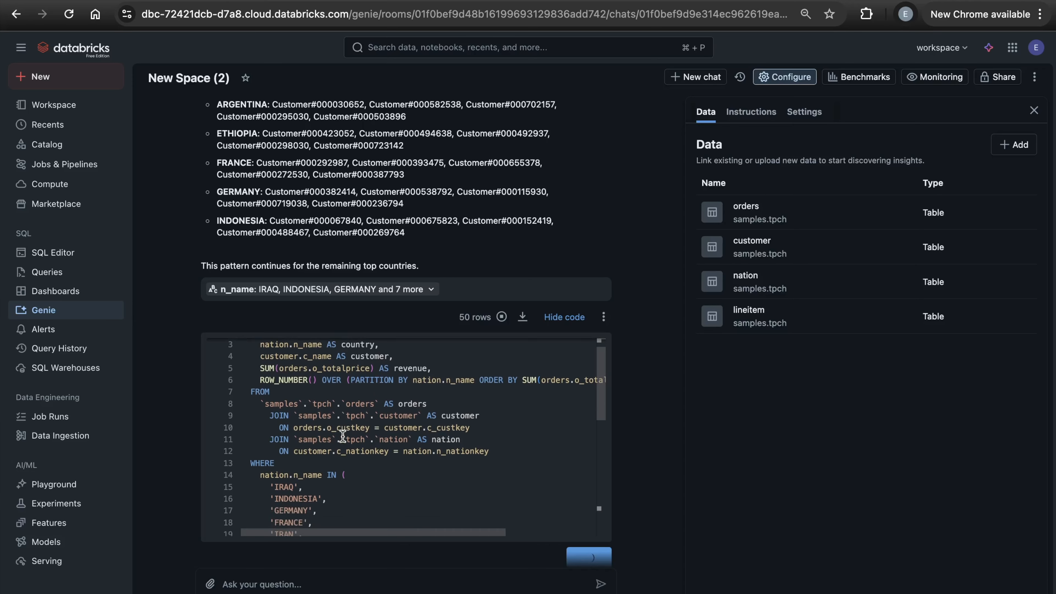
{"action": "scroll", "coordinate": [343, 435], "scroll_direction": "down", "scroll_amount": 1}
{"action": "left_click_drag", "start_coordinate": [260, 380], "coordinate": [512, 381]}
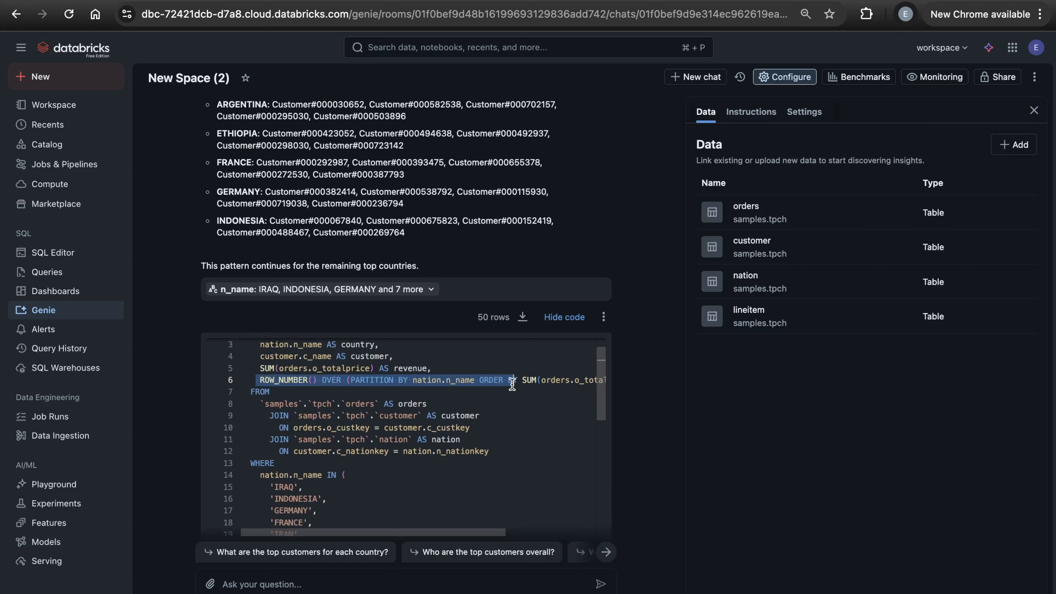
- Read the rest of the query down to the final SELECT, its rank <= 5 filter and its ordering by country and rank
{"action": "left_click", "coordinate": [508, 417]}
{"action": "scroll", "coordinate": [508, 417], "scroll_direction": "down", "scroll_amount": 6}
{"action": "scroll", "coordinate": [509, 417], "scroll_direction": "down", "scroll_amount": 3}
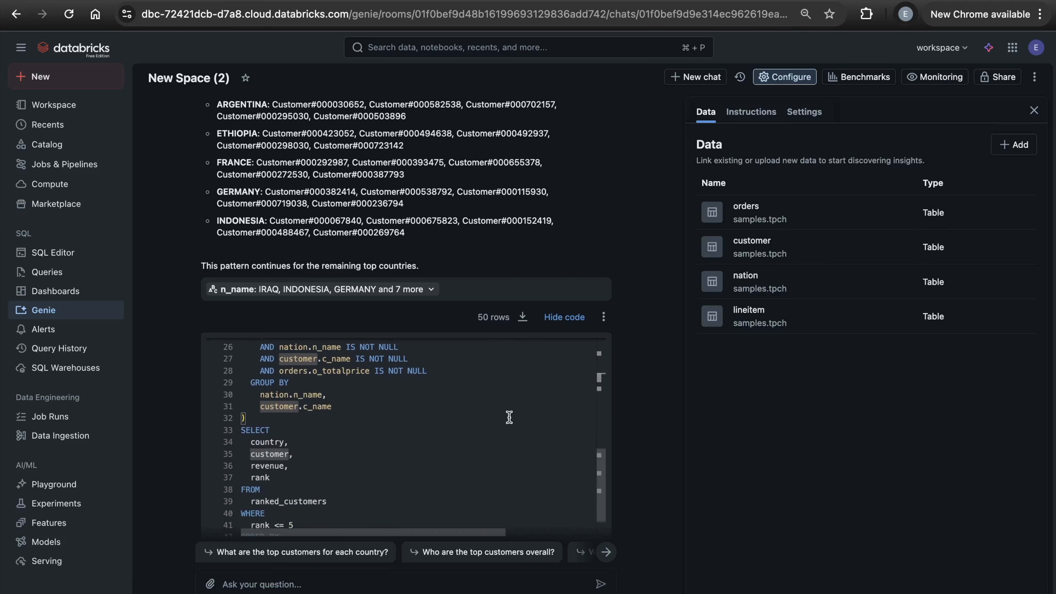
{"action": "scroll", "coordinate": [471, 504], "scroll_direction": "down", "scroll_amount": 2}
{"action": "scroll", "coordinate": [473, 459], "scroll_direction": "left", "scroll_amount": 1}
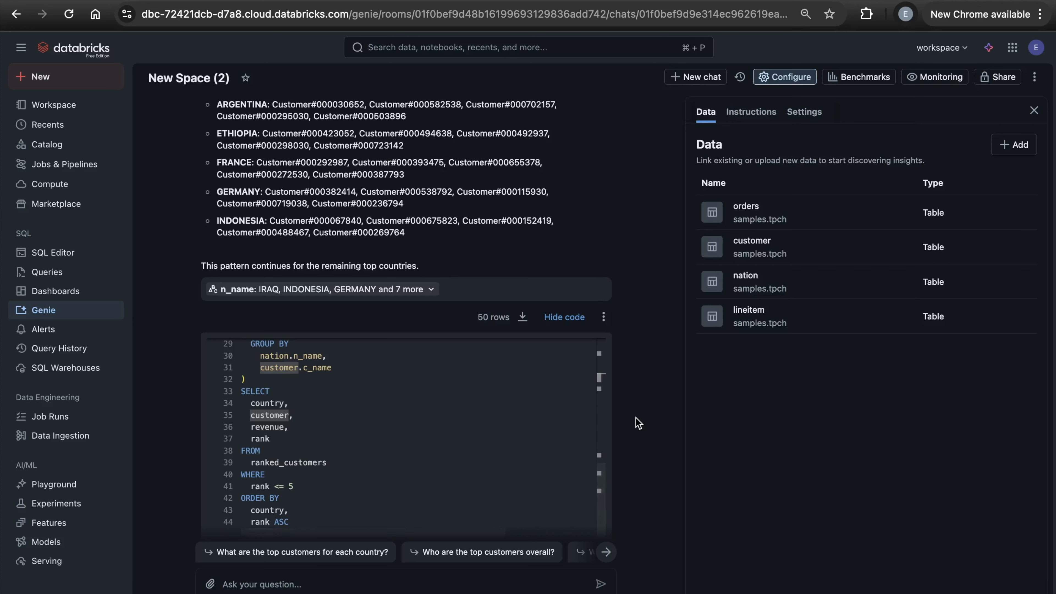
- Compare the top 5 customers question and its written summary per country with the query's final SELECT
{"action": "scroll", "coordinate": [632, 422], "scroll_direction": "up", "scroll_amount": 7}
{"action": "scroll", "coordinate": [634, 421], "scroll_direction": "down", "scroll_amount": 1}
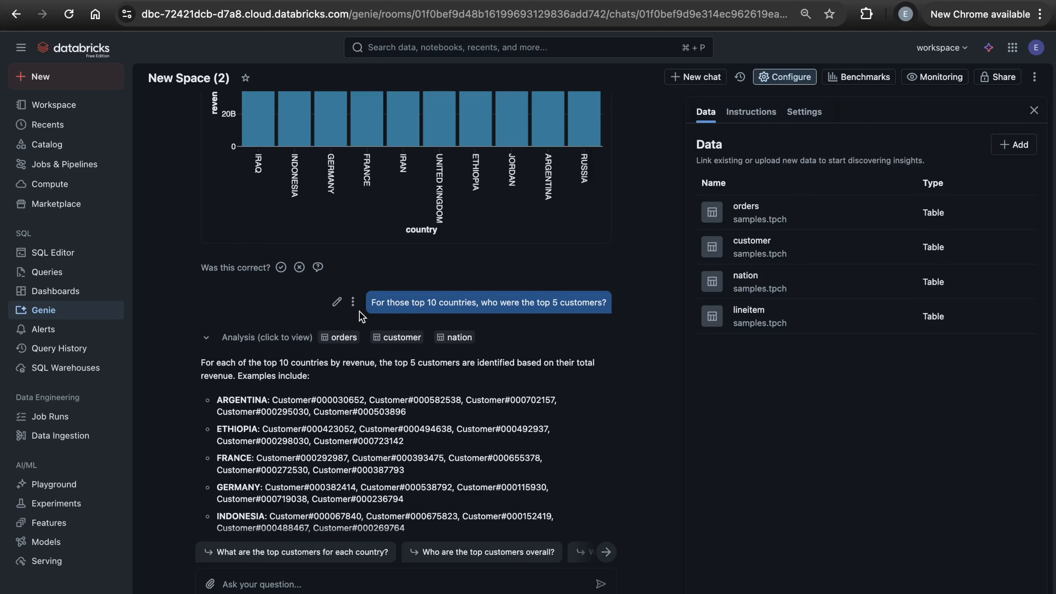
{"action": "scroll", "coordinate": [361, 315], "scroll_direction": "down", "scroll_amount": 7}
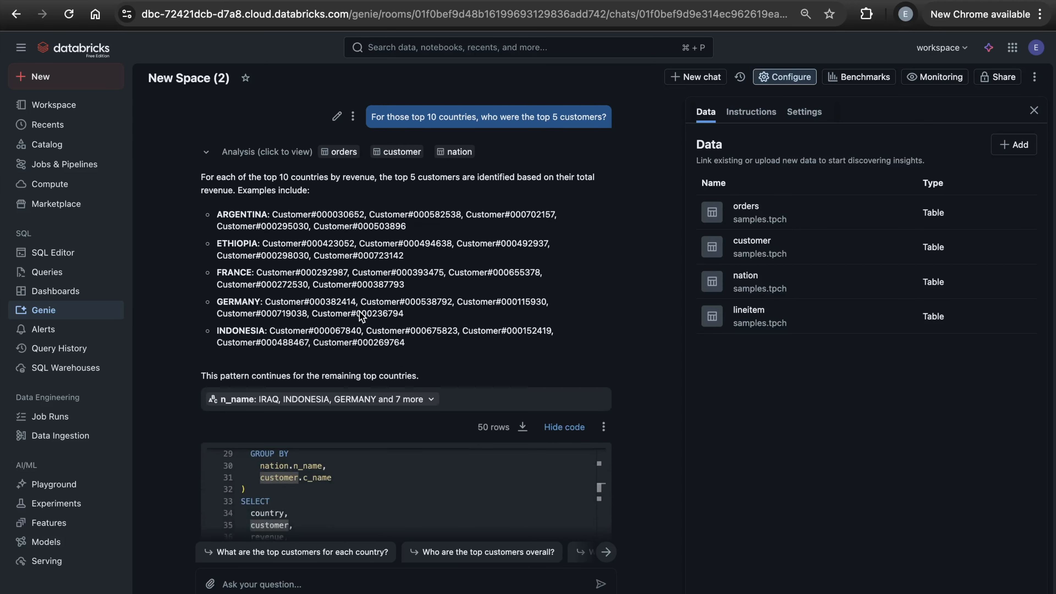
{"action": "scroll", "coordinate": [360, 311], "scroll_direction": "down", "scroll_amount": 2}
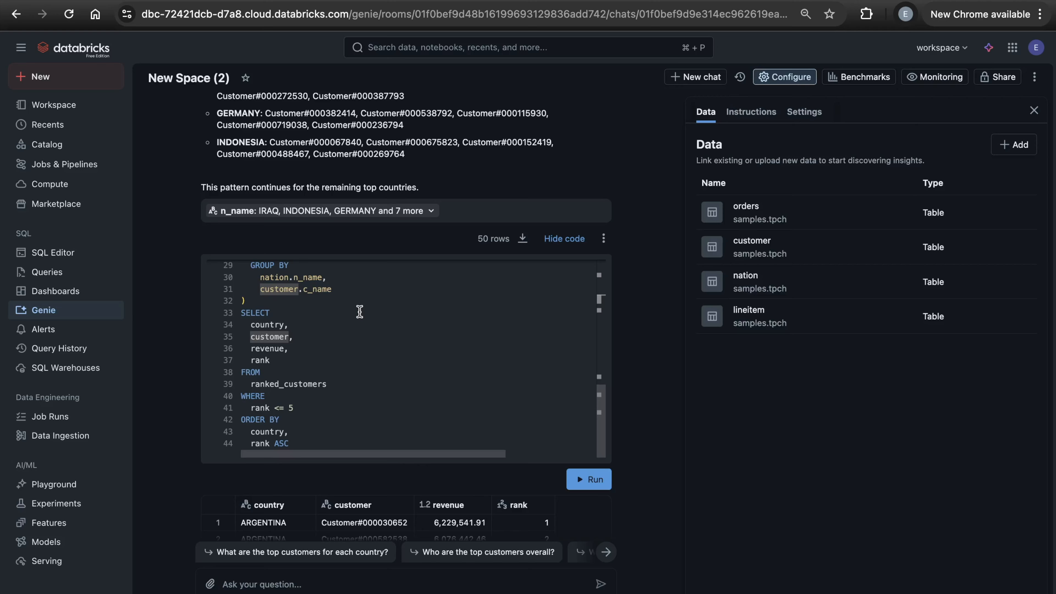
{"action": "left_click", "coordinate": [360, 312]}
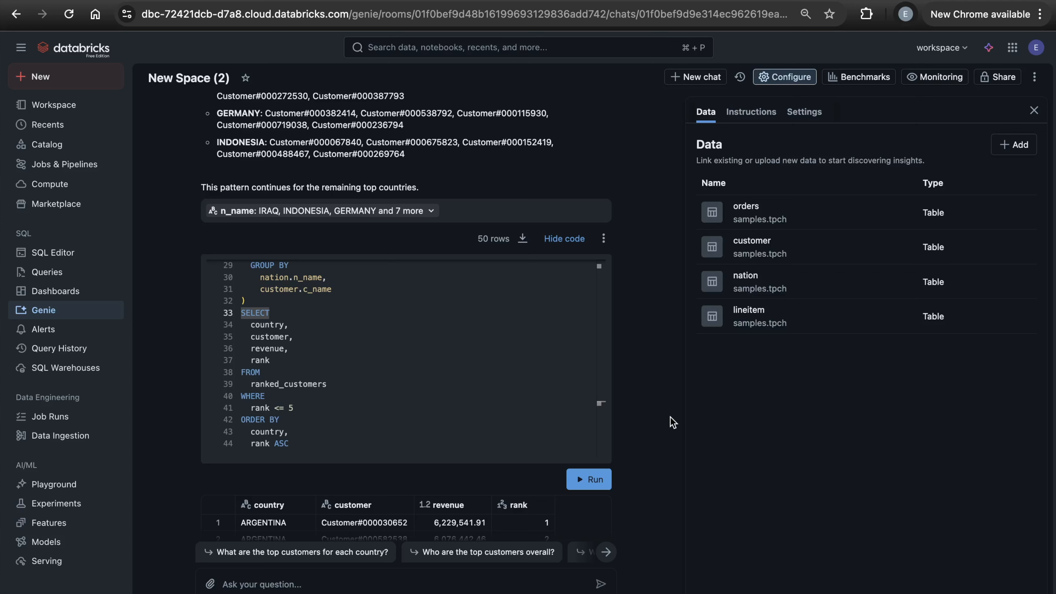
- Review the ranked customer revenue table and the Top 5 Customers by Revenue in Top 10 Countries chart
{"action": "scroll", "coordinate": [646, 422], "scroll_direction": "down", "scroll_amount": 5}
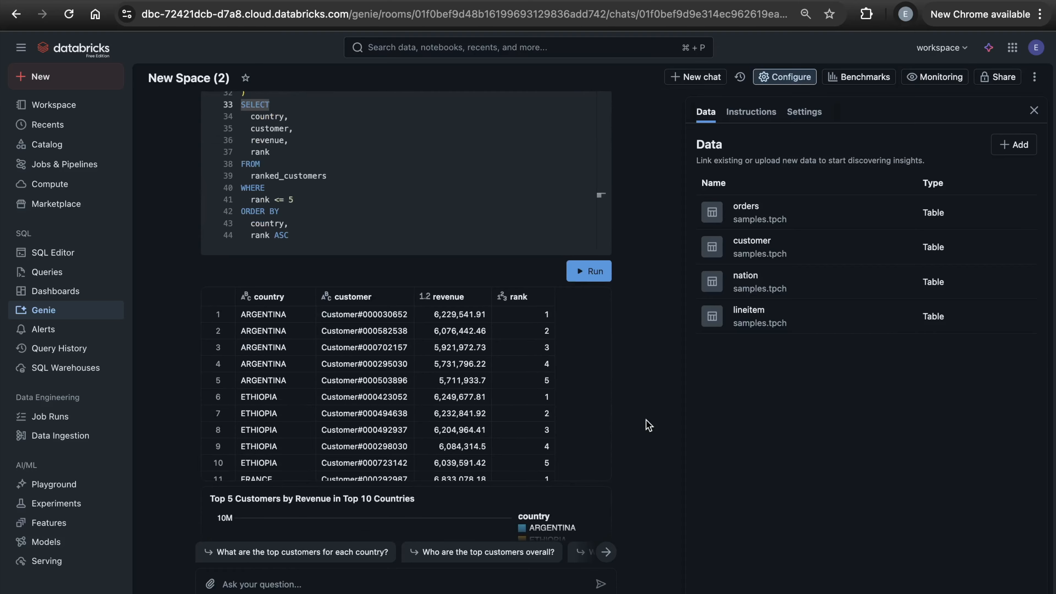
{"action": "scroll", "coordinate": [646, 421], "scroll_direction": "down", "scroll_amount": 6}
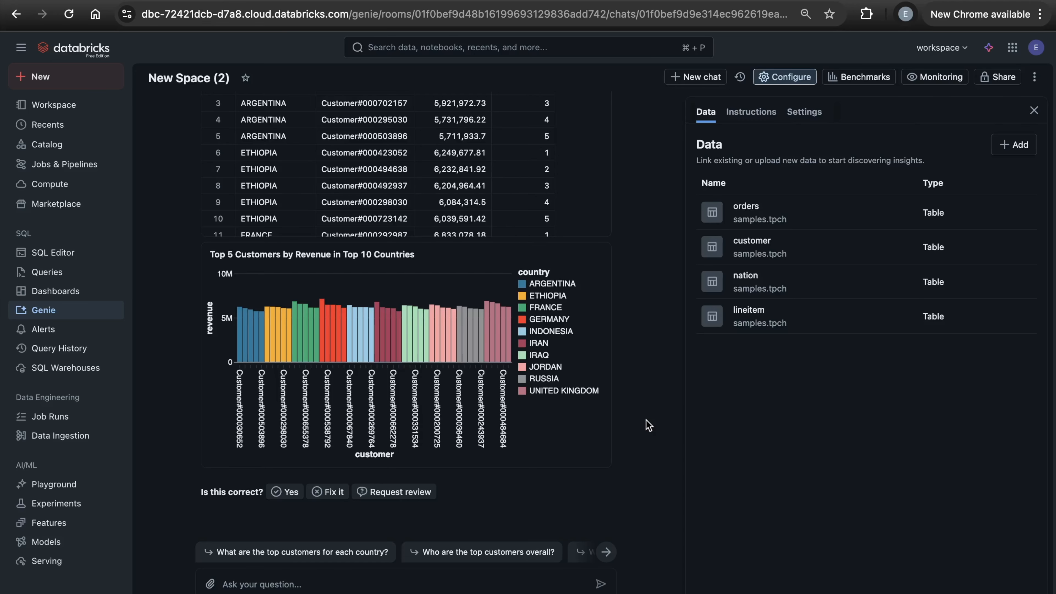
{"action": "scroll", "coordinate": [664, 381], "scroll_direction": "up", "scroll_amount": 1}
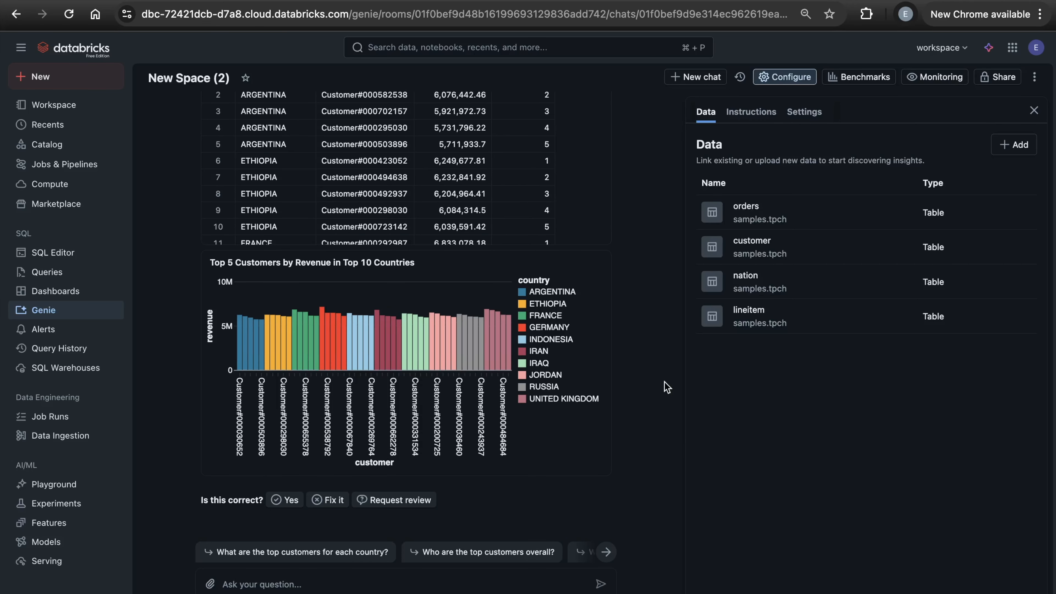